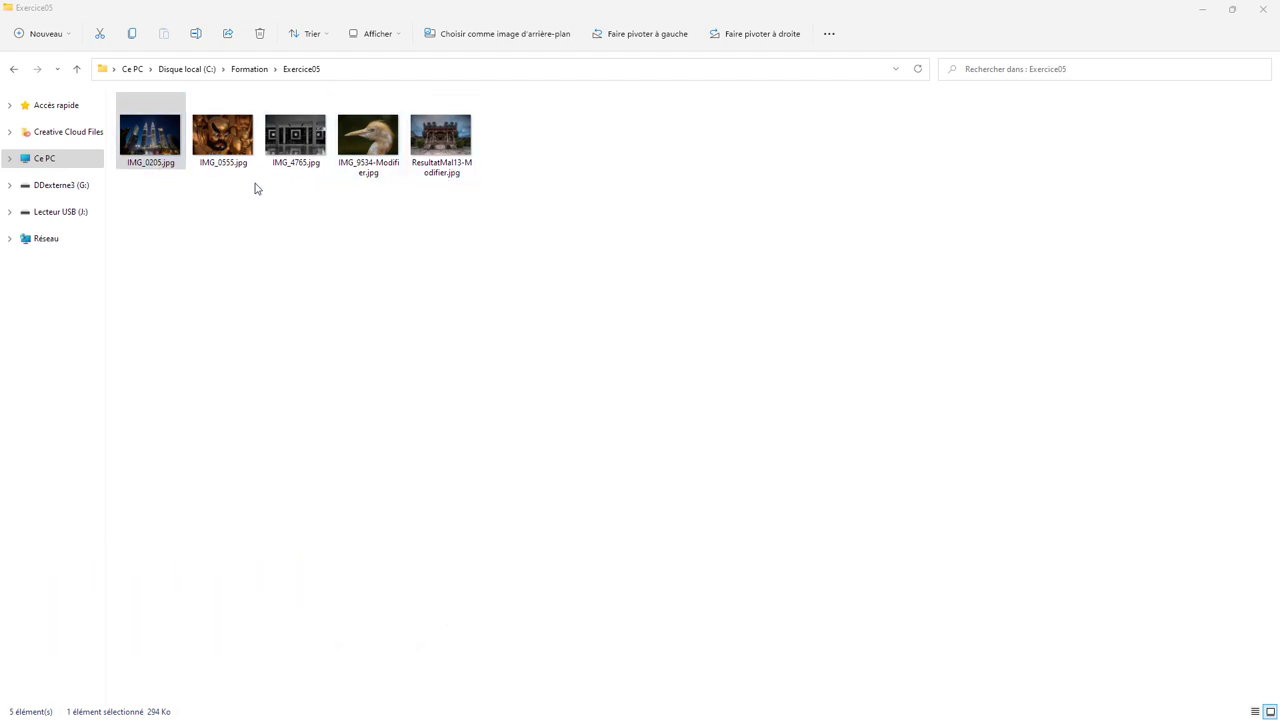
Step: Inspect the Details properties of IMG_0205.jpg in File Explorer, then close them unchanged
{"action": "right_click", "coordinate": [160, 145]}
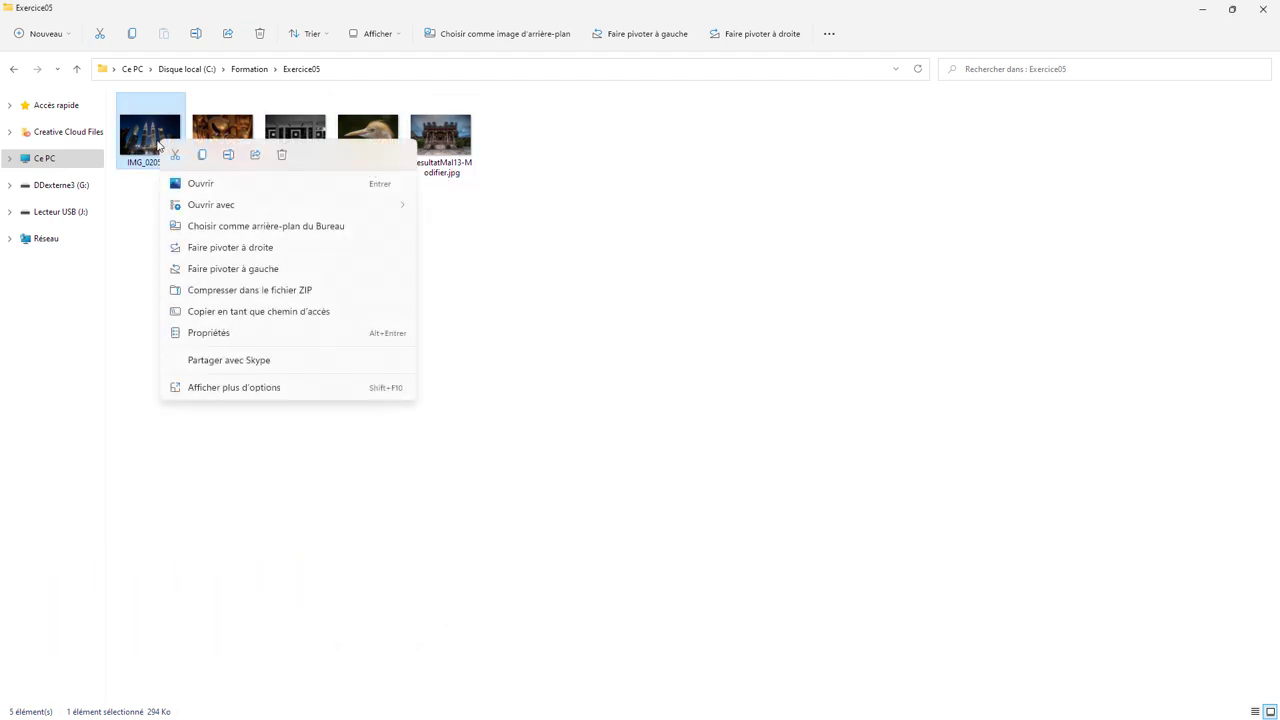
{"action": "left_click", "coordinate": [263, 336]}
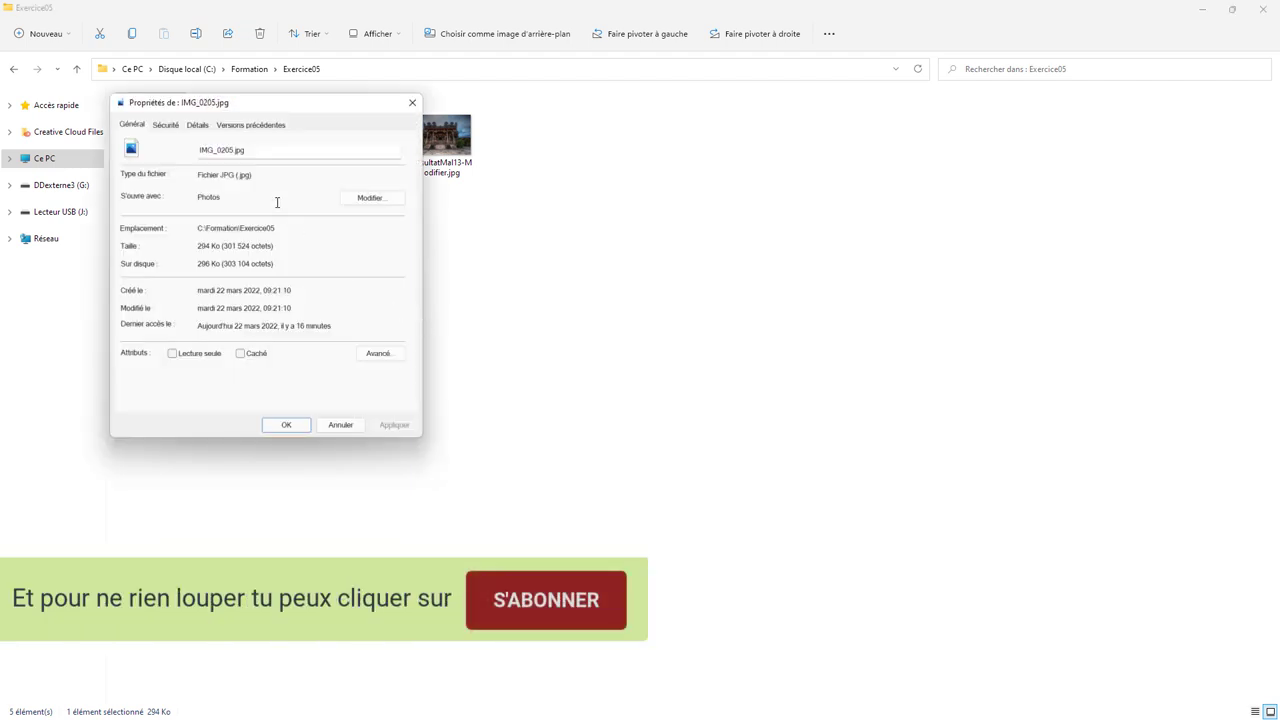
{"action": "left_click", "coordinate": [197, 125]}
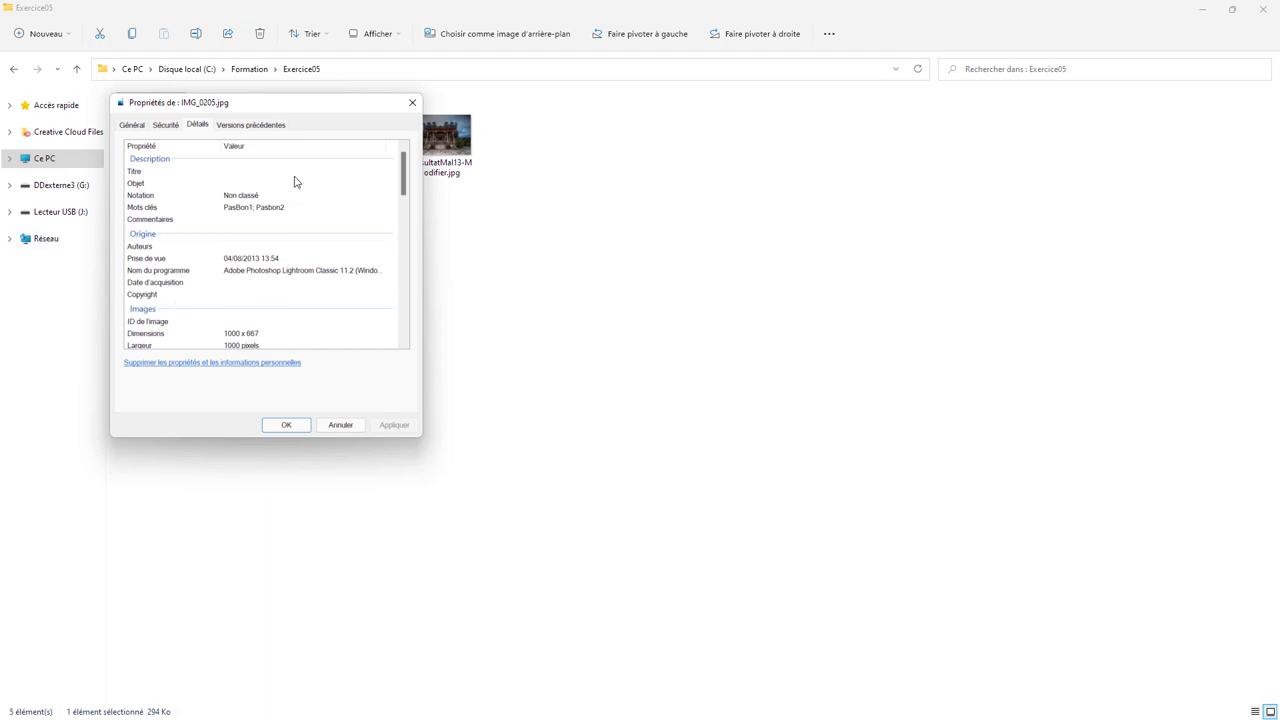
{"action": "left_click", "coordinate": [347, 428]}
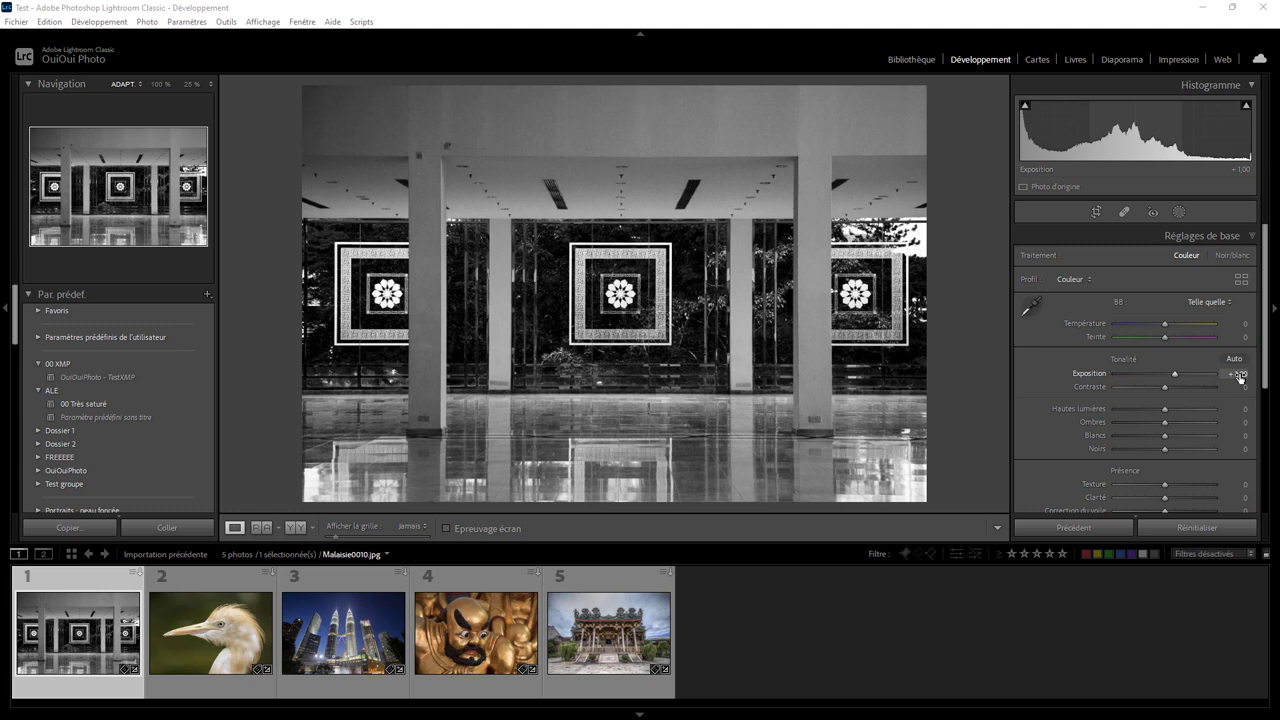
Step: Show the Library grid and review the photos' Malaisie keyword and OuiOuiPhoto copyright
{"action": "left_click", "coordinate": [924, 60]}
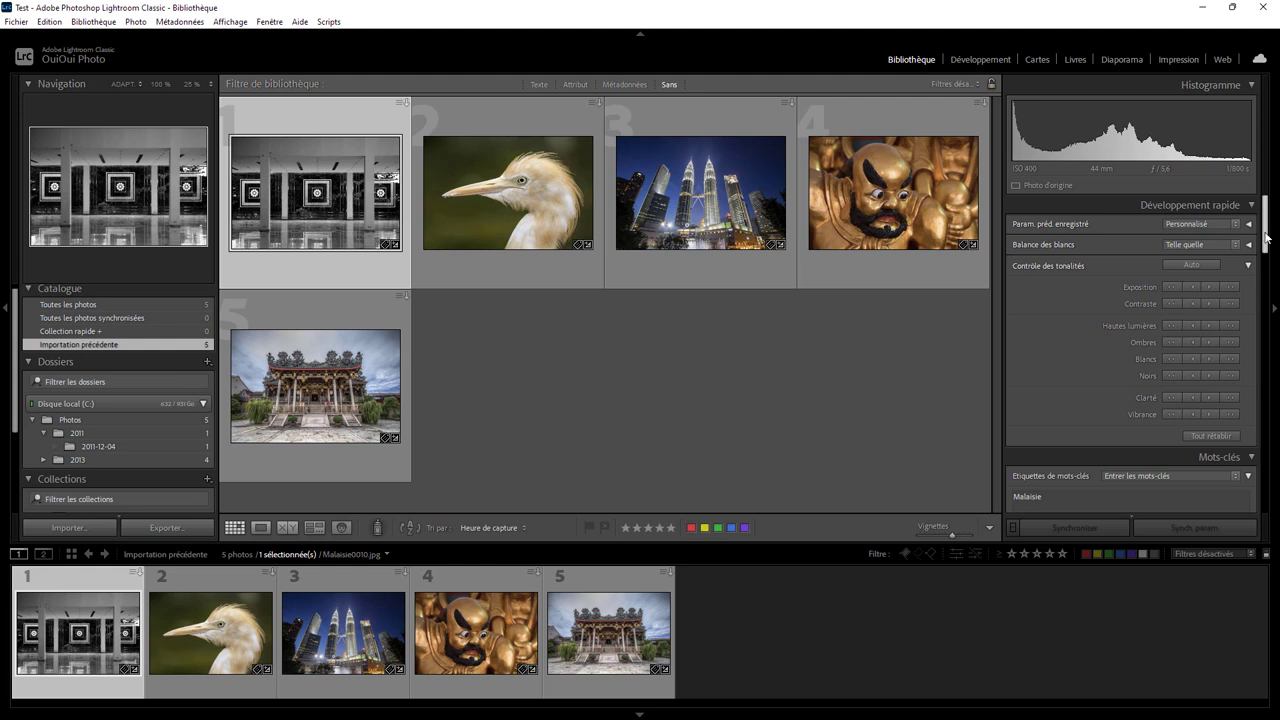
{"action": "scroll", "coordinate": [1266, 237], "scroll_direction": "down", "scroll_amount": 3}
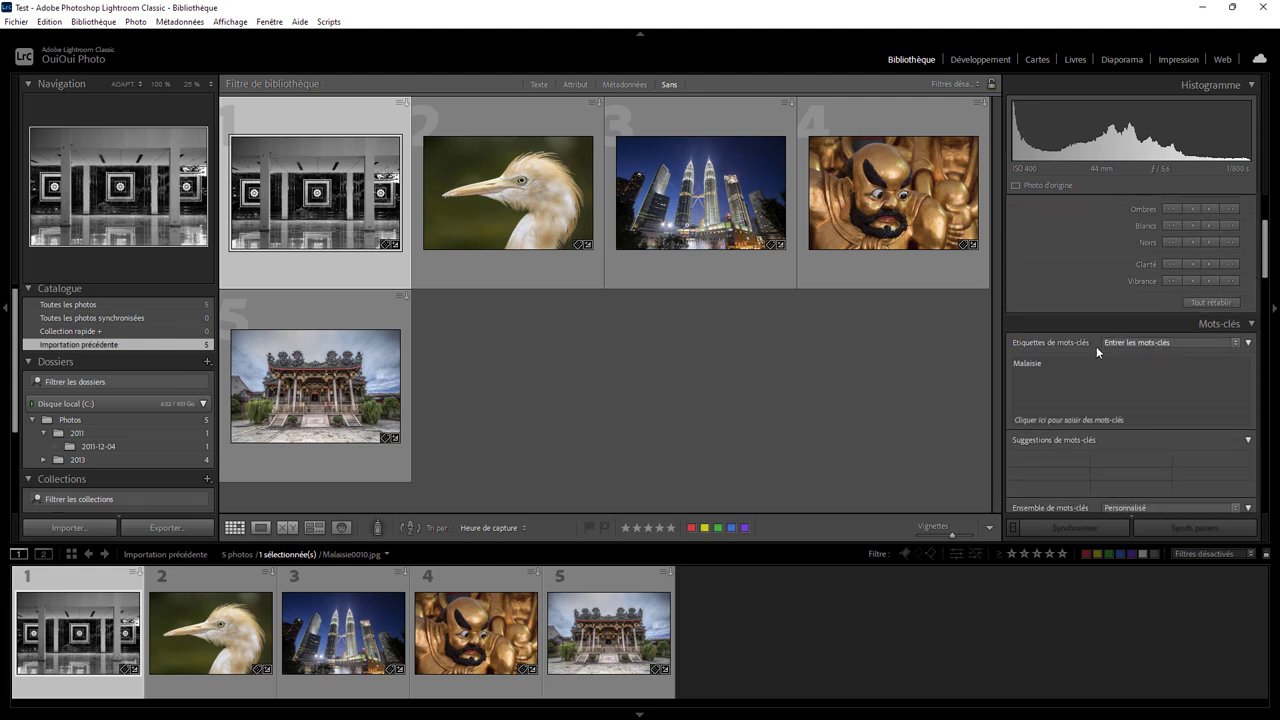
{"action": "mouse_move", "coordinate": [1051, 364]}
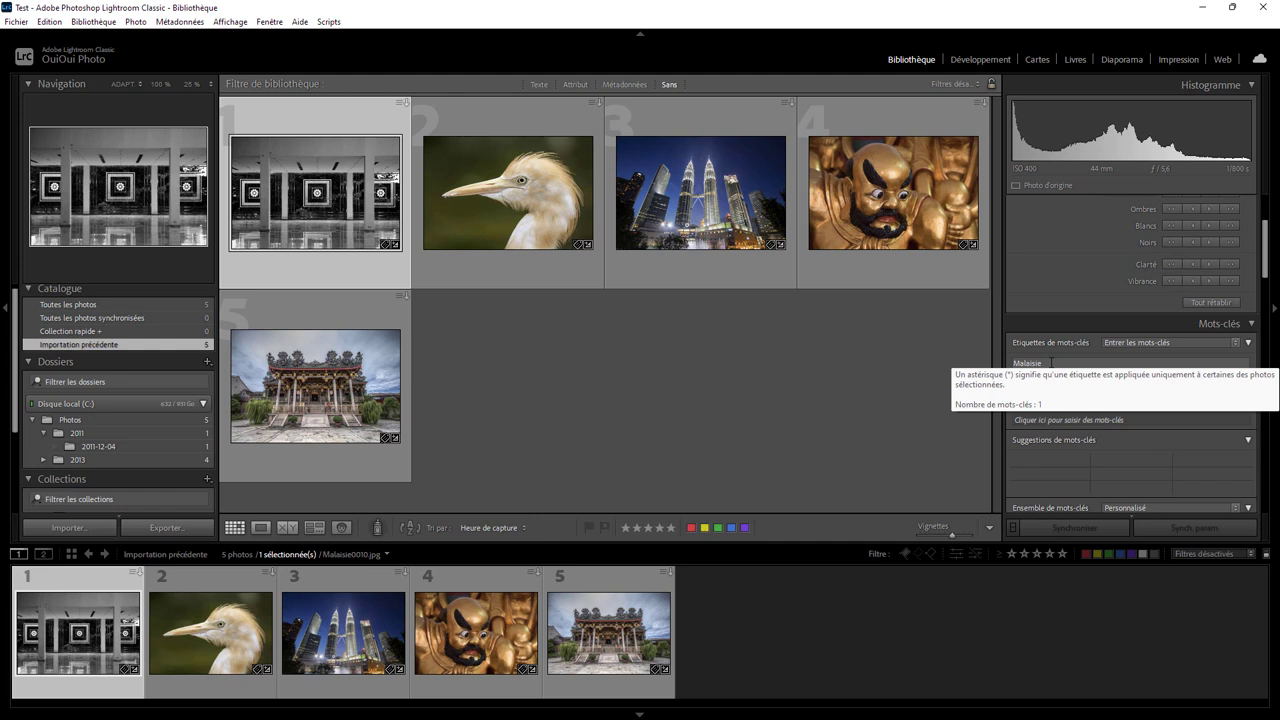
{"action": "left_click_drag", "start_coordinate": [1266, 277], "coordinate": [1268, 514]}
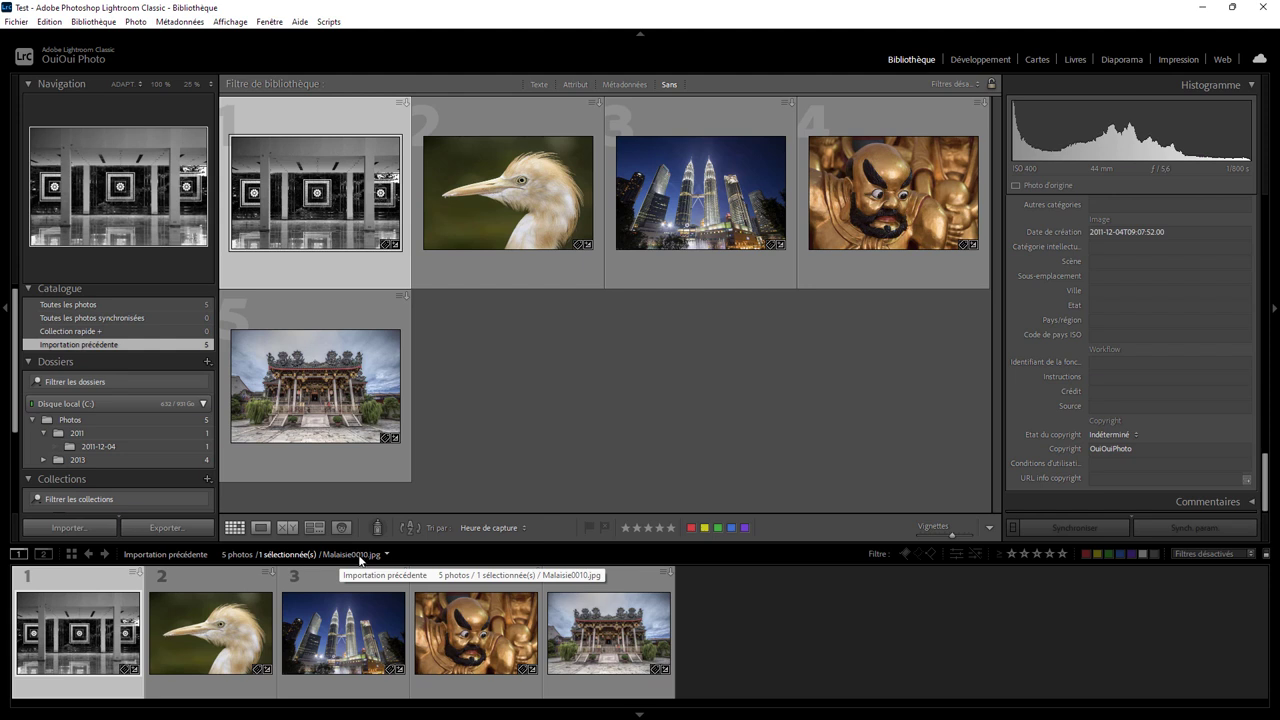
Step: Select photos three to five in turn, checking their Malaisie keyword and copyright metadata
{"action": "left_click", "coordinate": [210, 574]}
{"action": "left_click", "coordinate": [333, 586]}
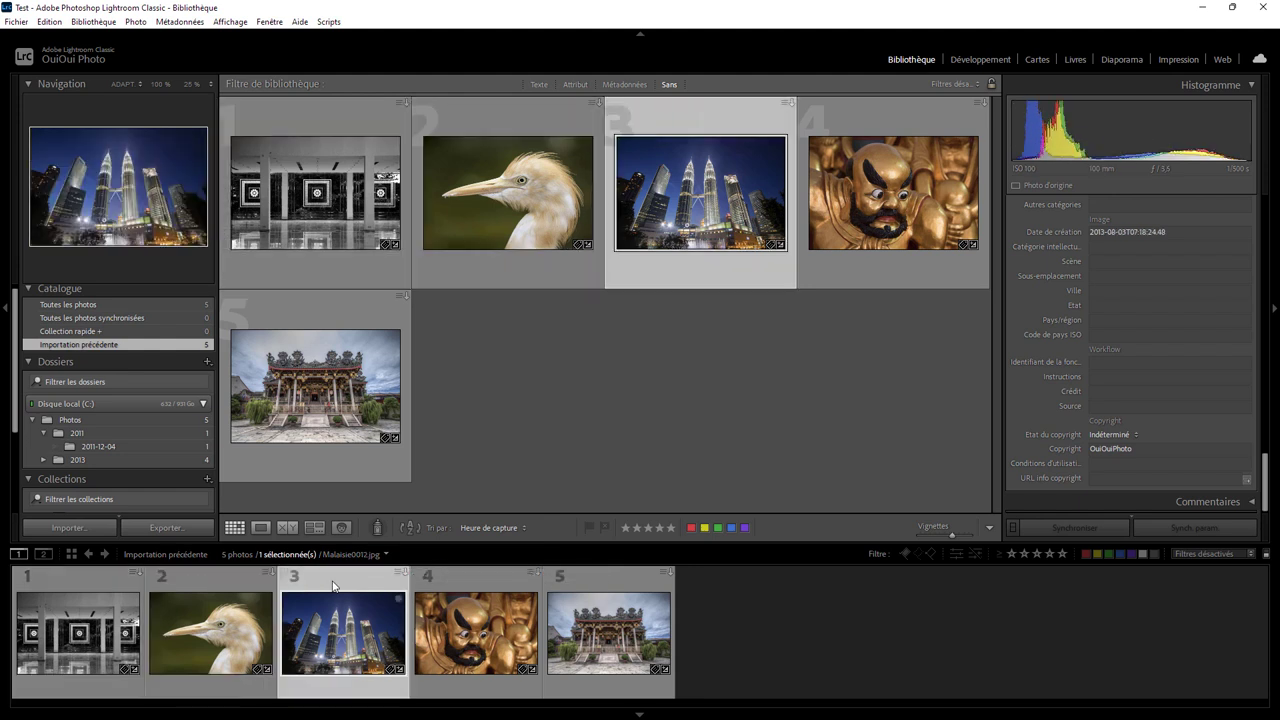
{"action": "left_click", "coordinate": [452, 583]}
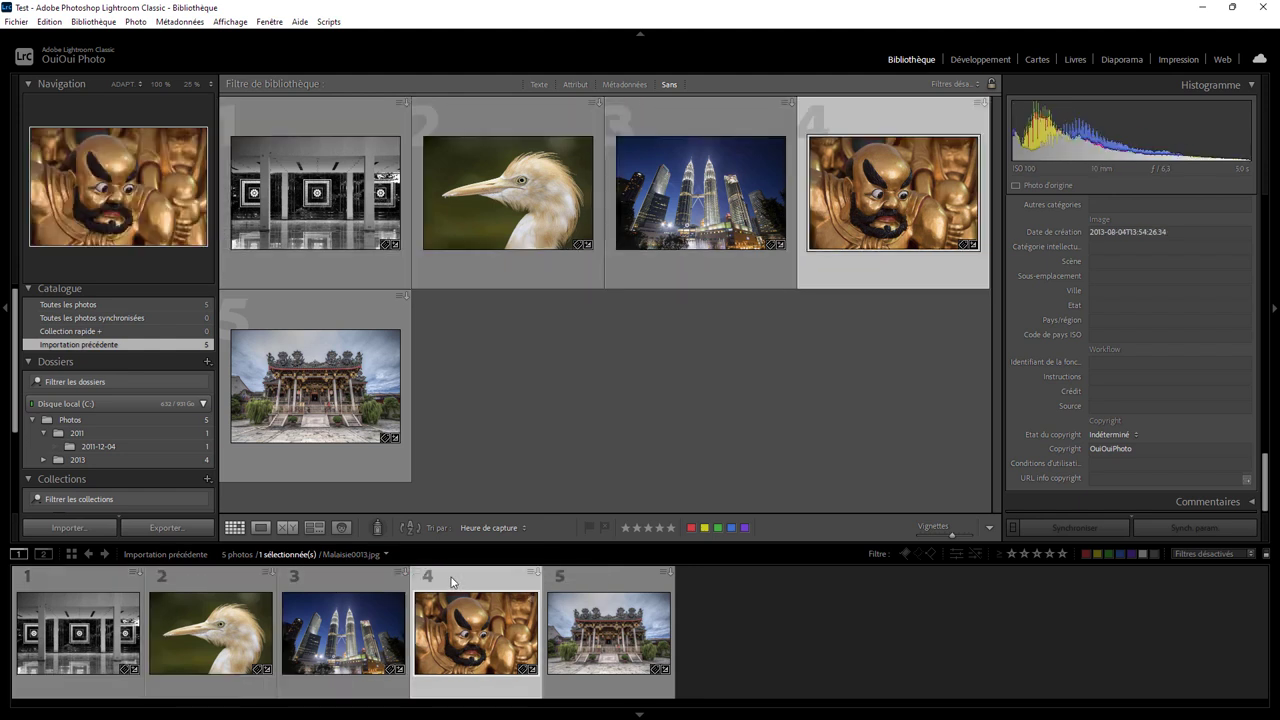
{"action": "left_click", "coordinate": [583, 586]}
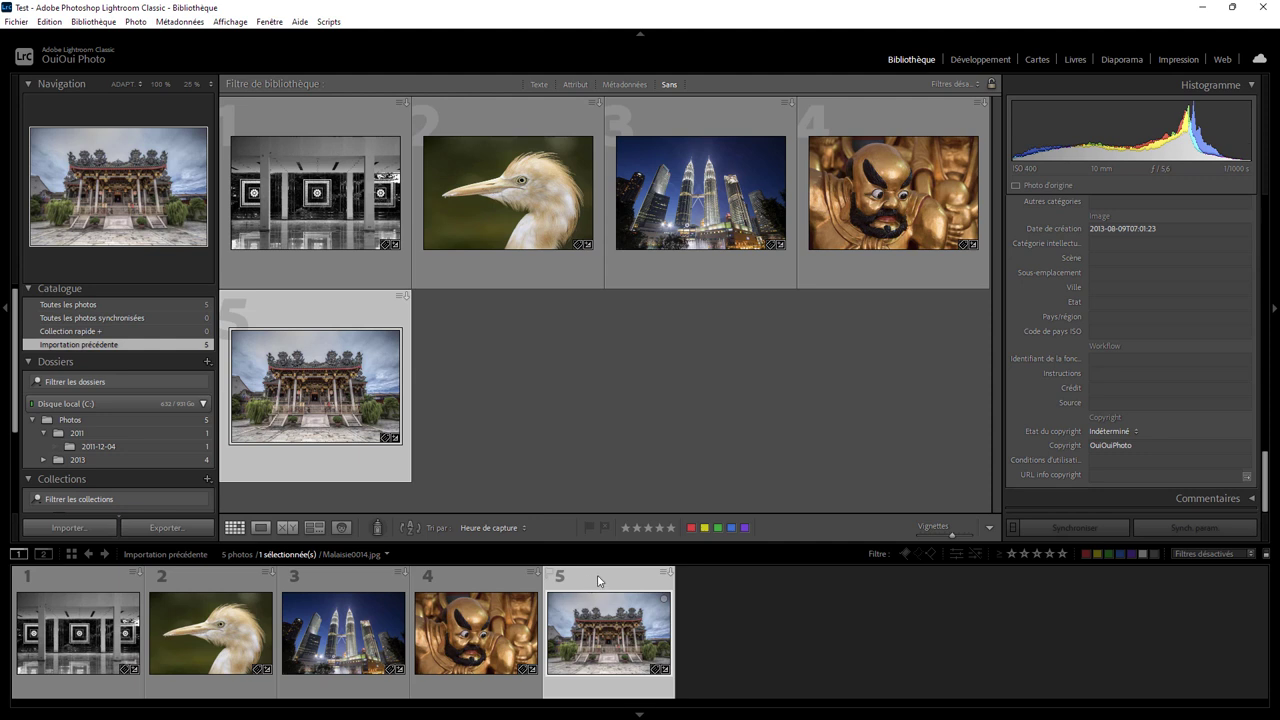
{"action": "left_click_drag", "start_coordinate": [1267, 481], "coordinate": [1257, 288]}
{"action": "scroll", "coordinate": [1257, 288], "scroll_direction": "up", "scroll_amount": 3}
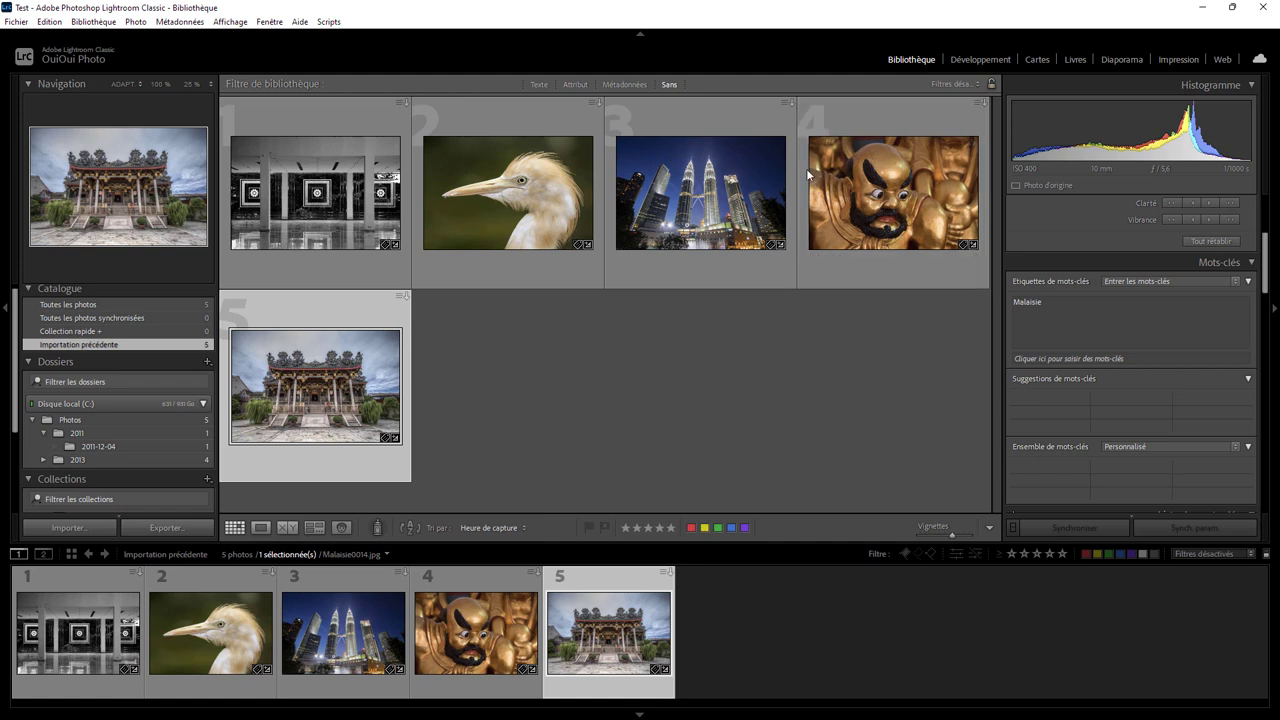
Step: Open the temple photo in Develop to see its +1.00 exposure
{"action": "key", "text": "d"}
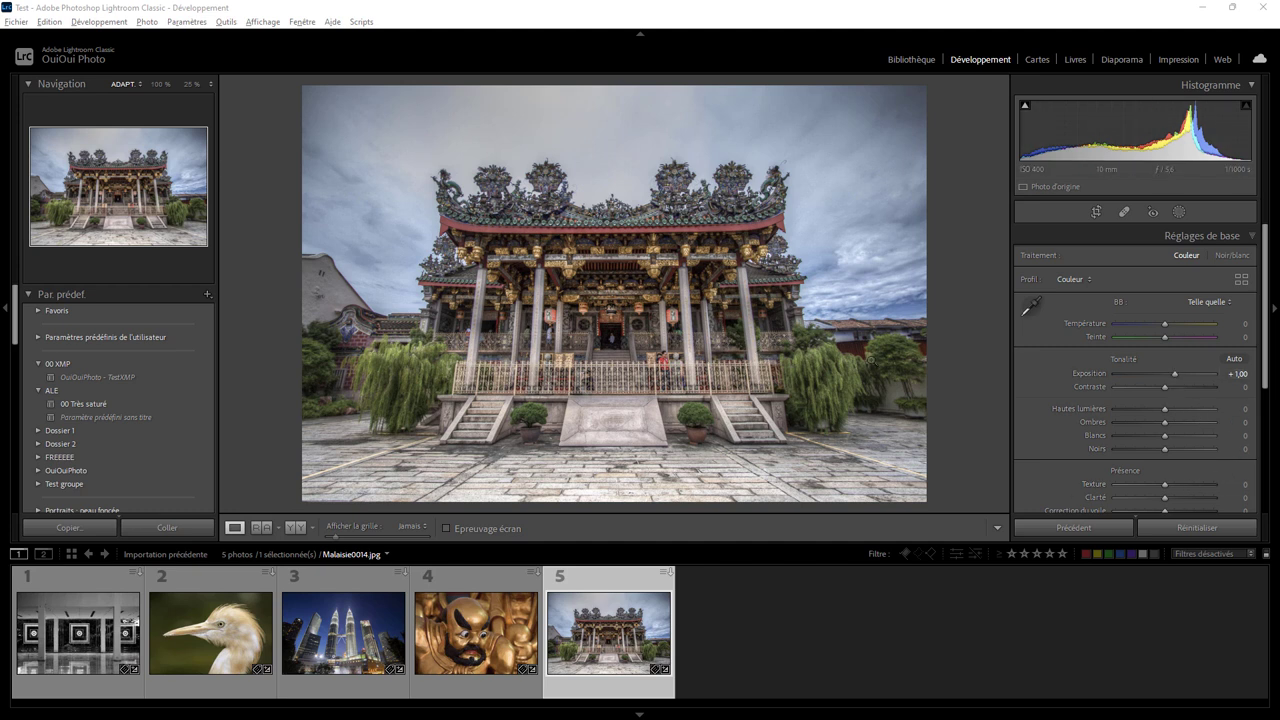
Step: Save a develop preset named 'Exposition +1IL' recording only the Exposition setting
{"action": "left_click", "coordinate": [208, 294]}
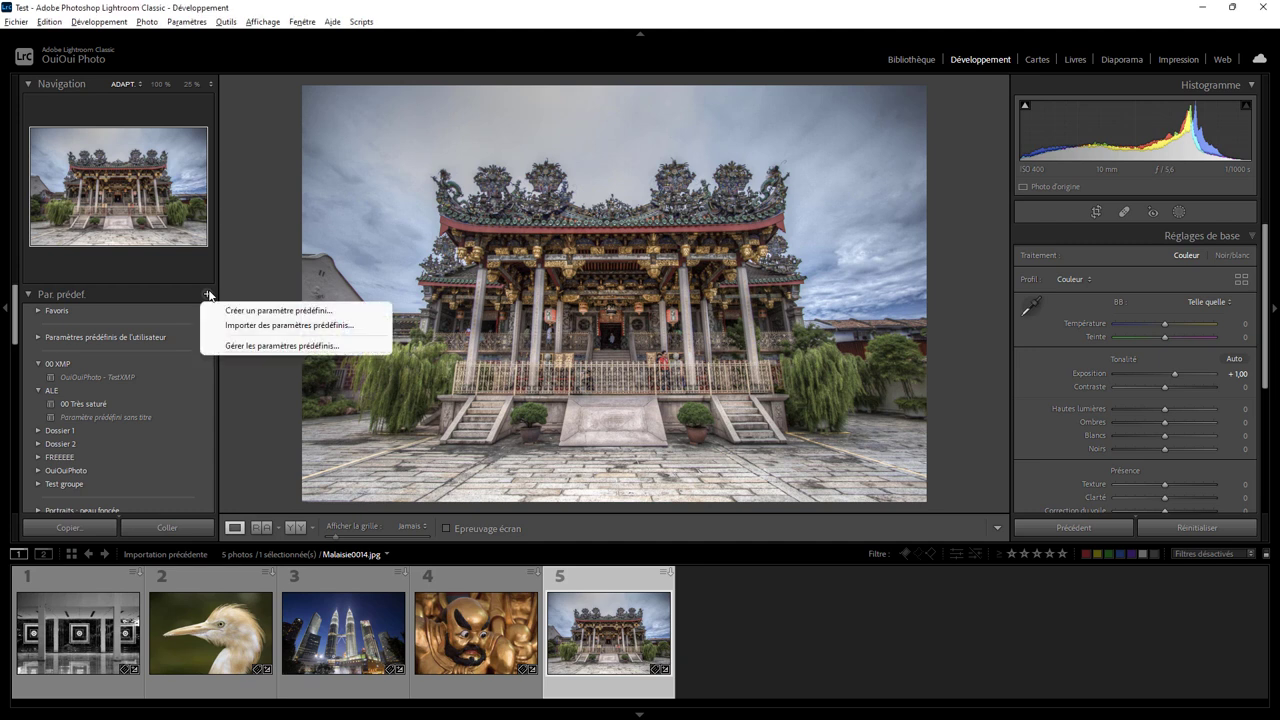
{"action": "left_click", "coordinate": [239, 312]}
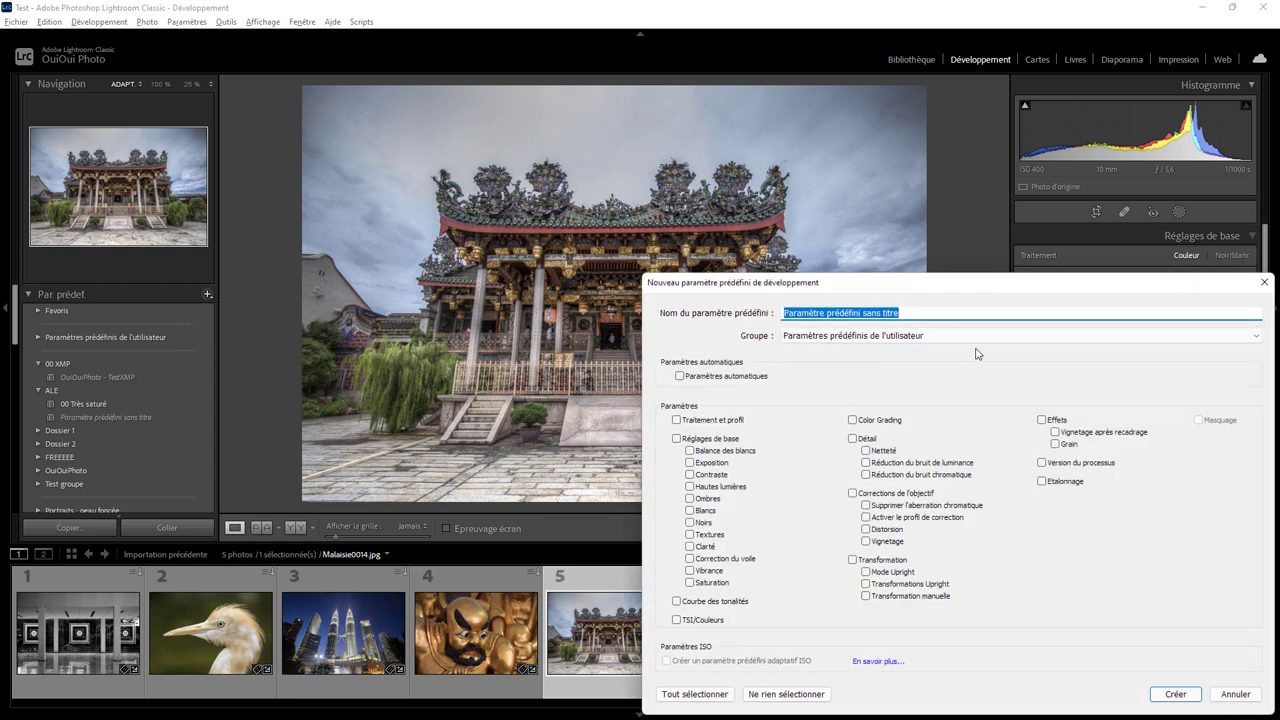
{"action": "type", "text": "Exposition +1IL"}
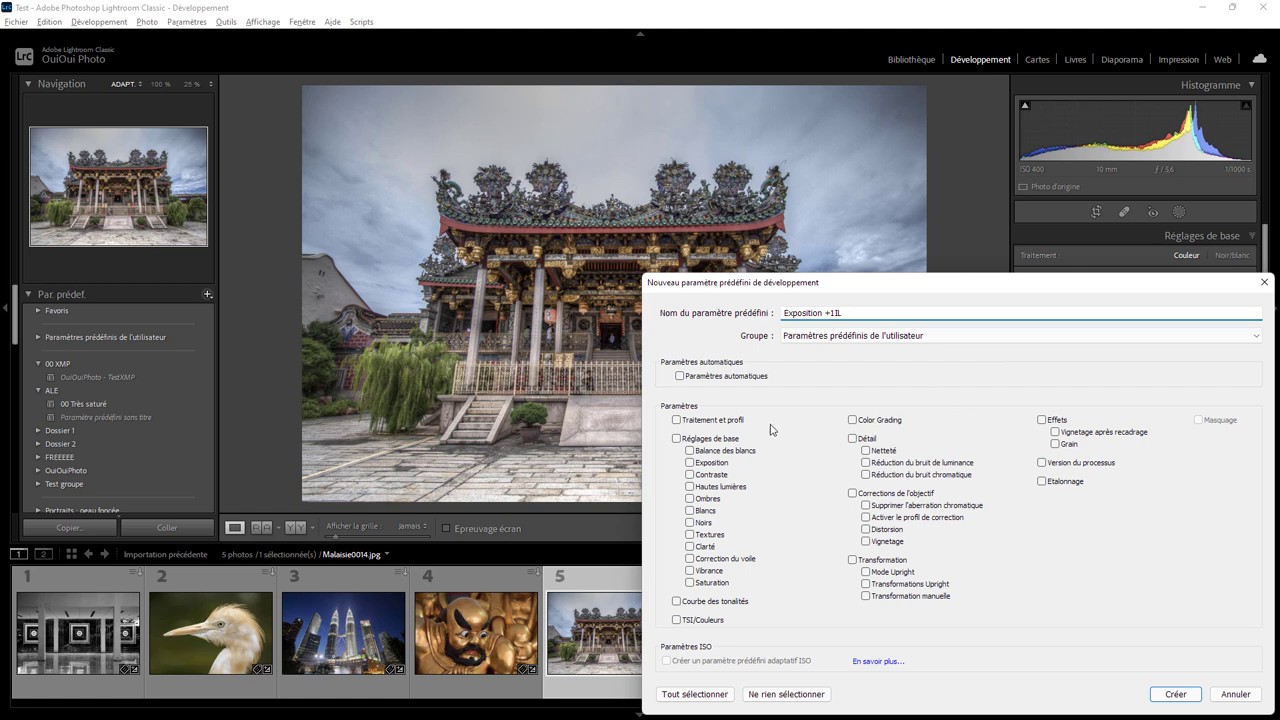
{"action": "left_click", "coordinate": [690, 463]}
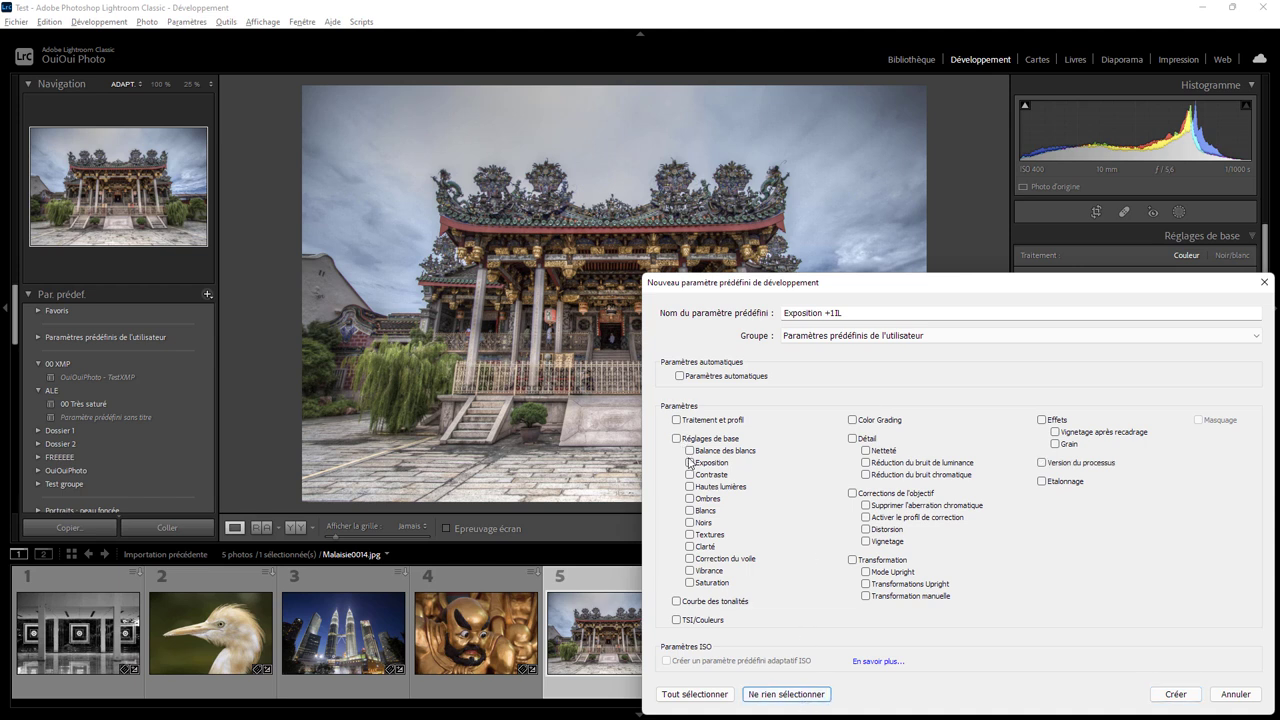
{"action": "left_click", "coordinate": [1184, 700]}
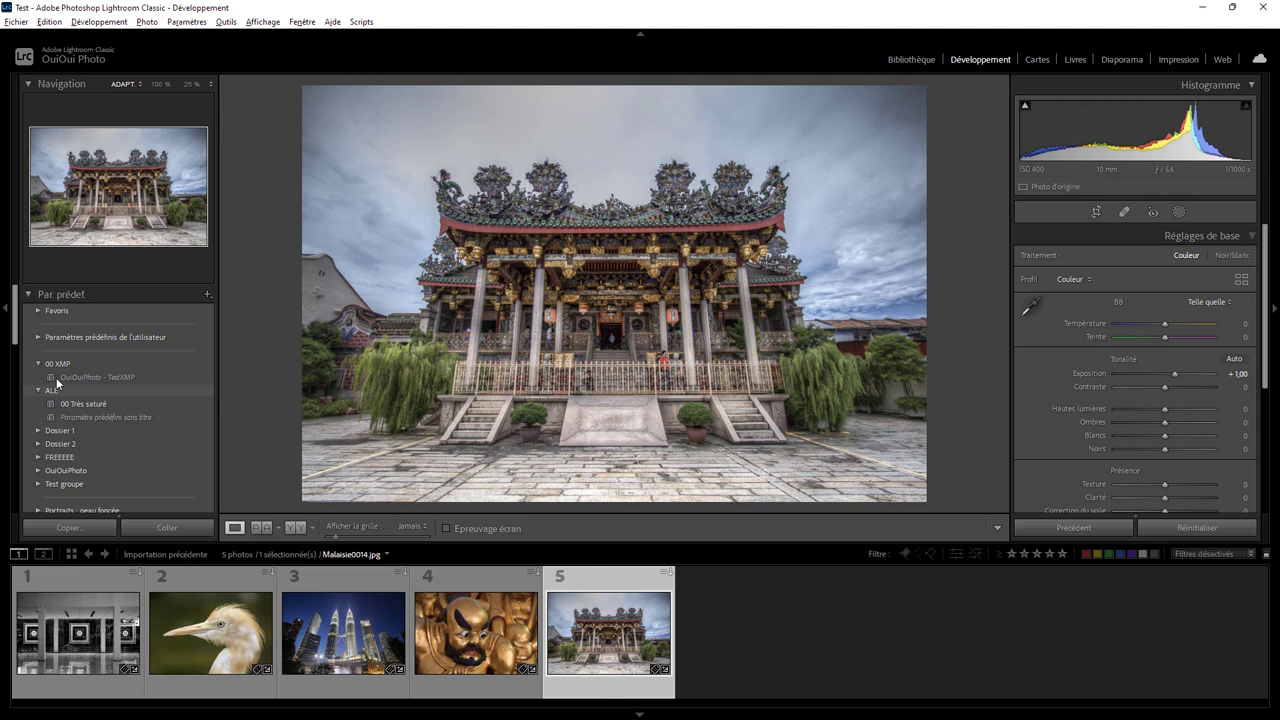
Step: Expand the user presets folder and scroll through it to find Exposition +1IL
{"action": "left_click", "coordinate": [39, 337]}
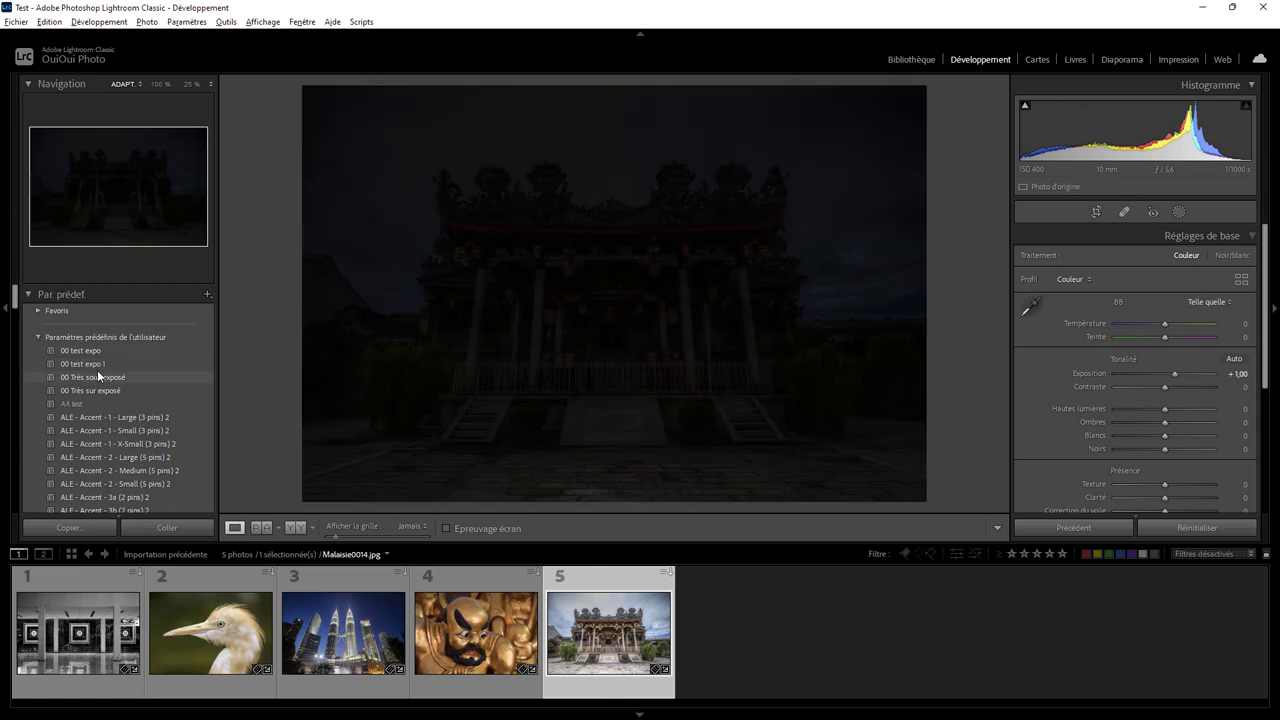
{"action": "scroll", "coordinate": [90, 390], "scroll_direction": "down", "scroll_amount": 5}
{"action": "scroll", "coordinate": [86, 402], "scroll_direction": "down", "scroll_amount": 3}
{"action": "scroll", "coordinate": [86, 402], "scroll_direction": "down", "scroll_amount": 10}
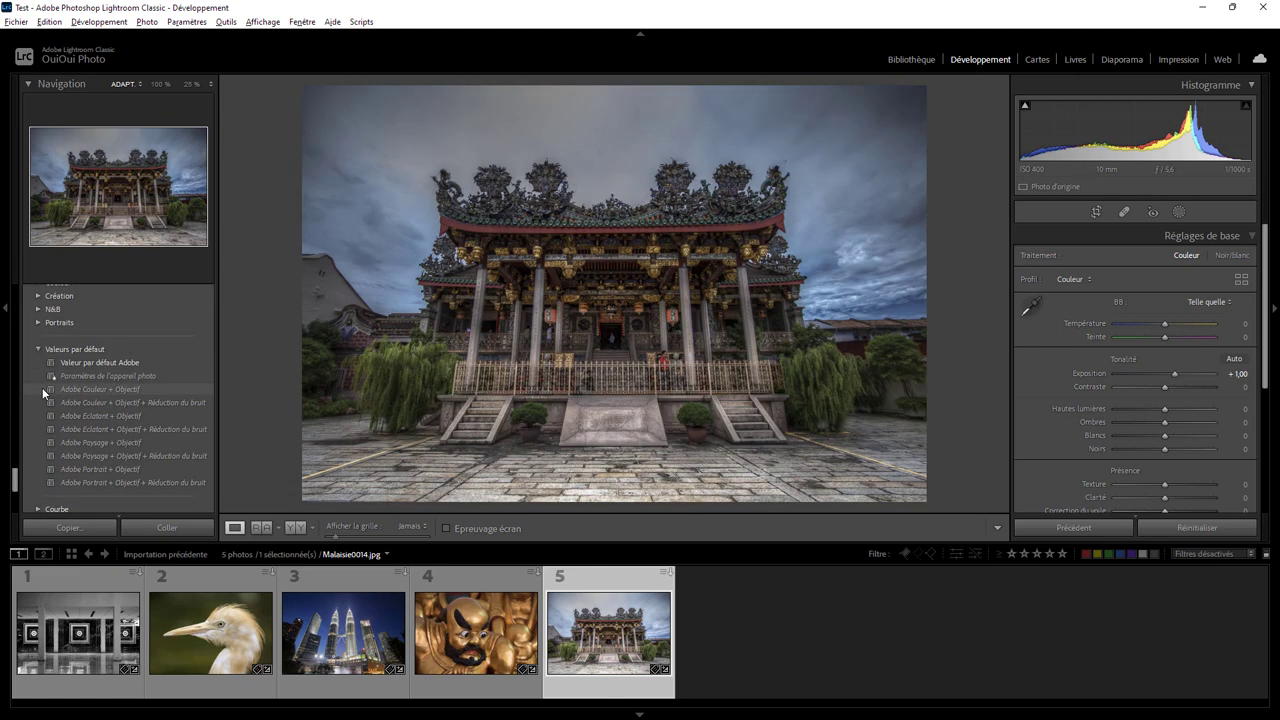
{"action": "scroll", "coordinate": [55, 340], "scroll_direction": "up", "scroll_amount": 5}
{"action": "scroll", "coordinate": [70, 356], "scroll_direction": "up", "scroll_amount": 5}
{"action": "scroll", "coordinate": [75, 370], "scroll_direction": "up", "scroll_amount": 3}
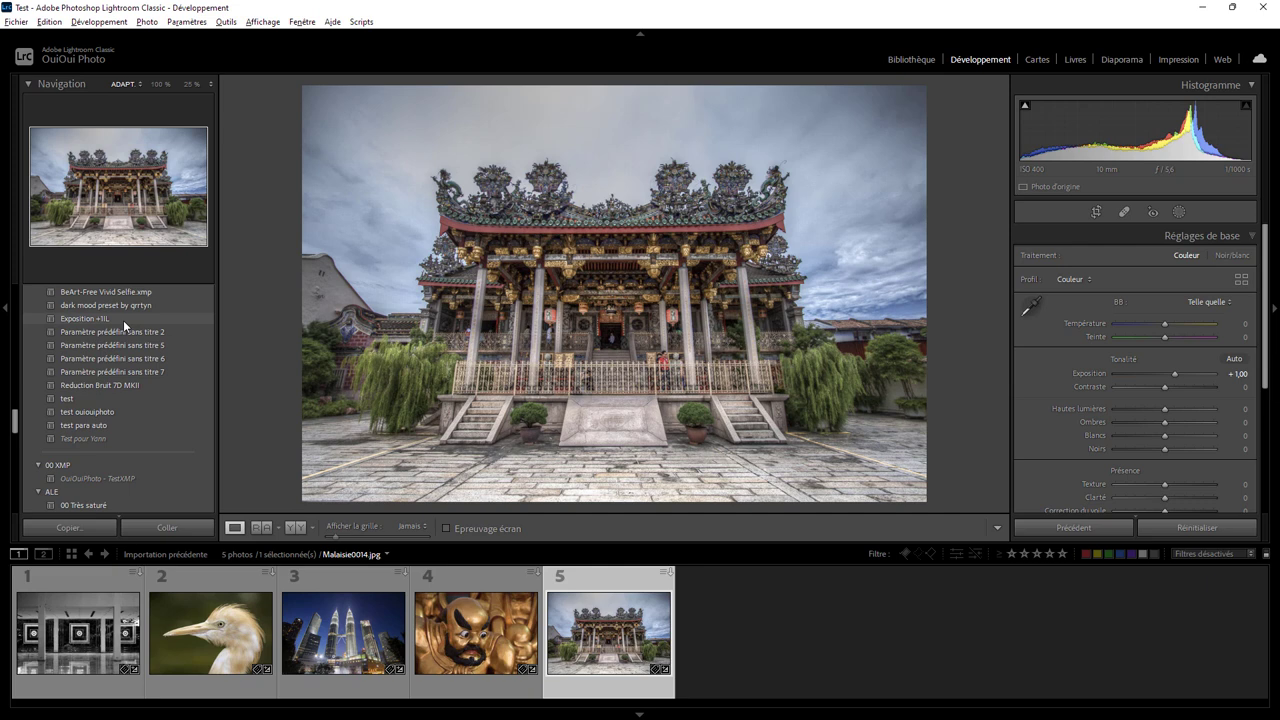
Step: Start a new catalogue and delete the existing Exo5 folder in Formation
{"action": "left_click", "coordinate": [17, 22]}
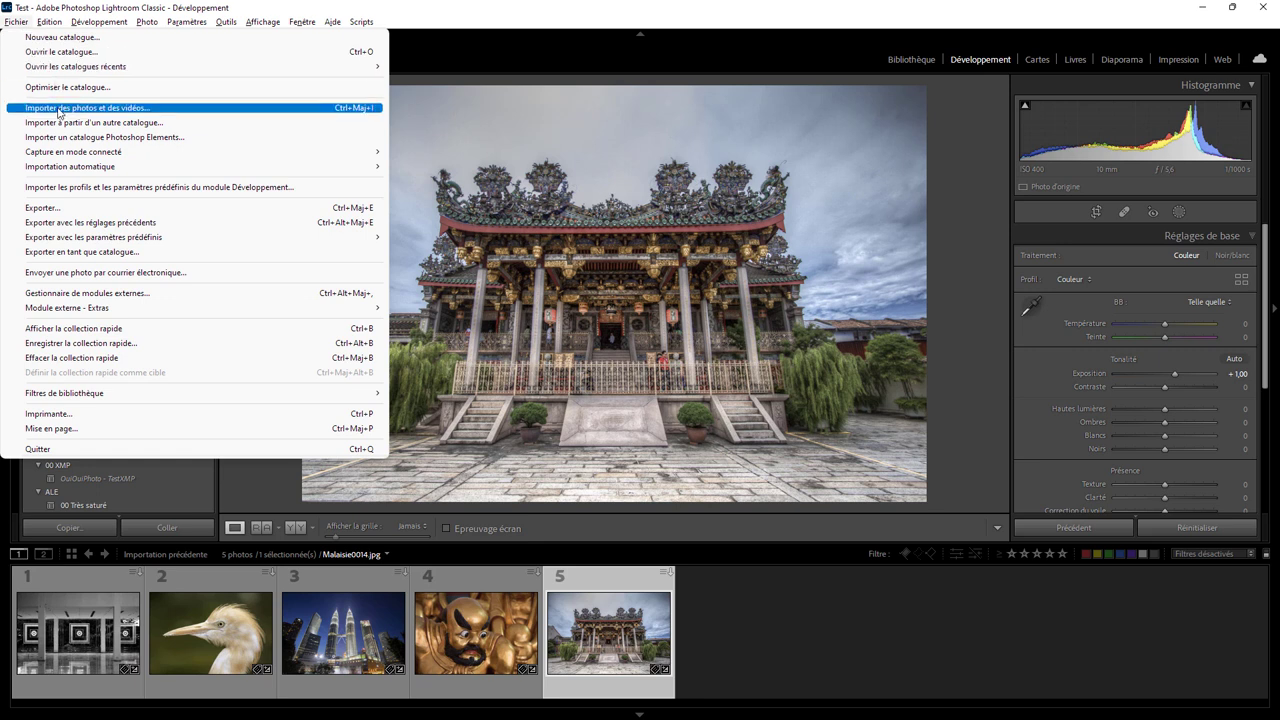
{"action": "left_click", "coordinate": [65, 38]}
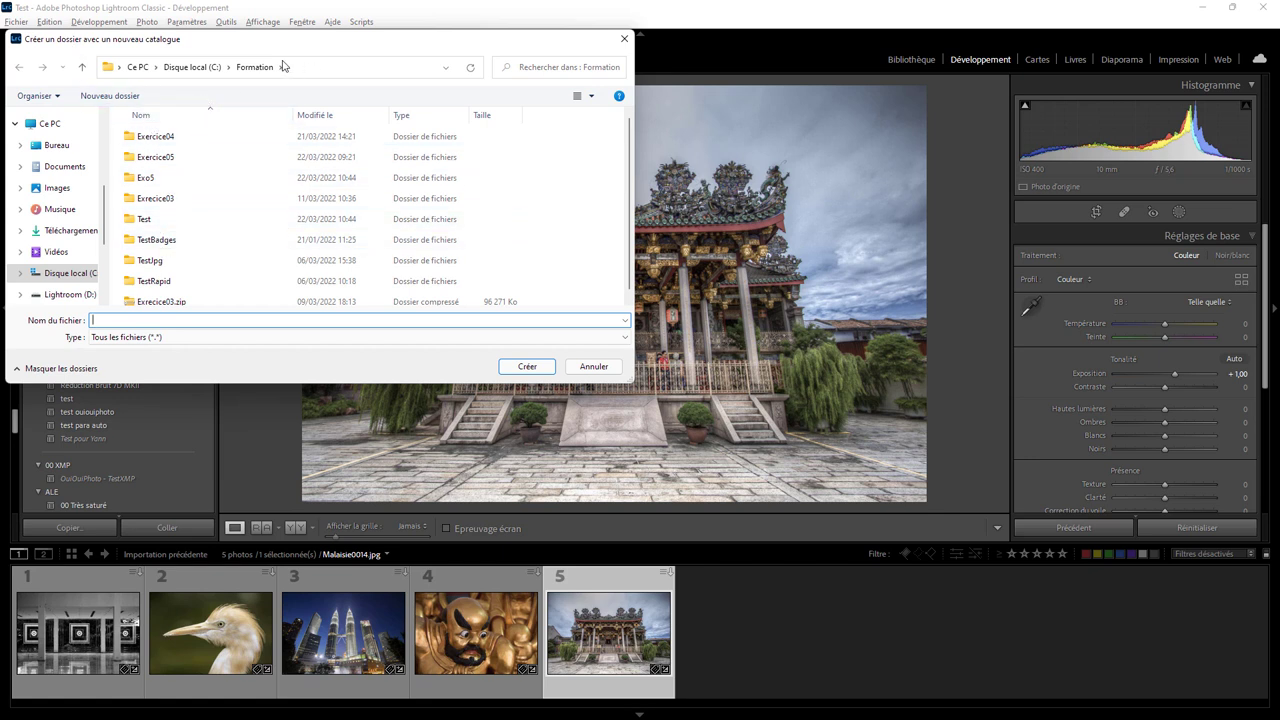
{"action": "right_click", "coordinate": [157, 177]}
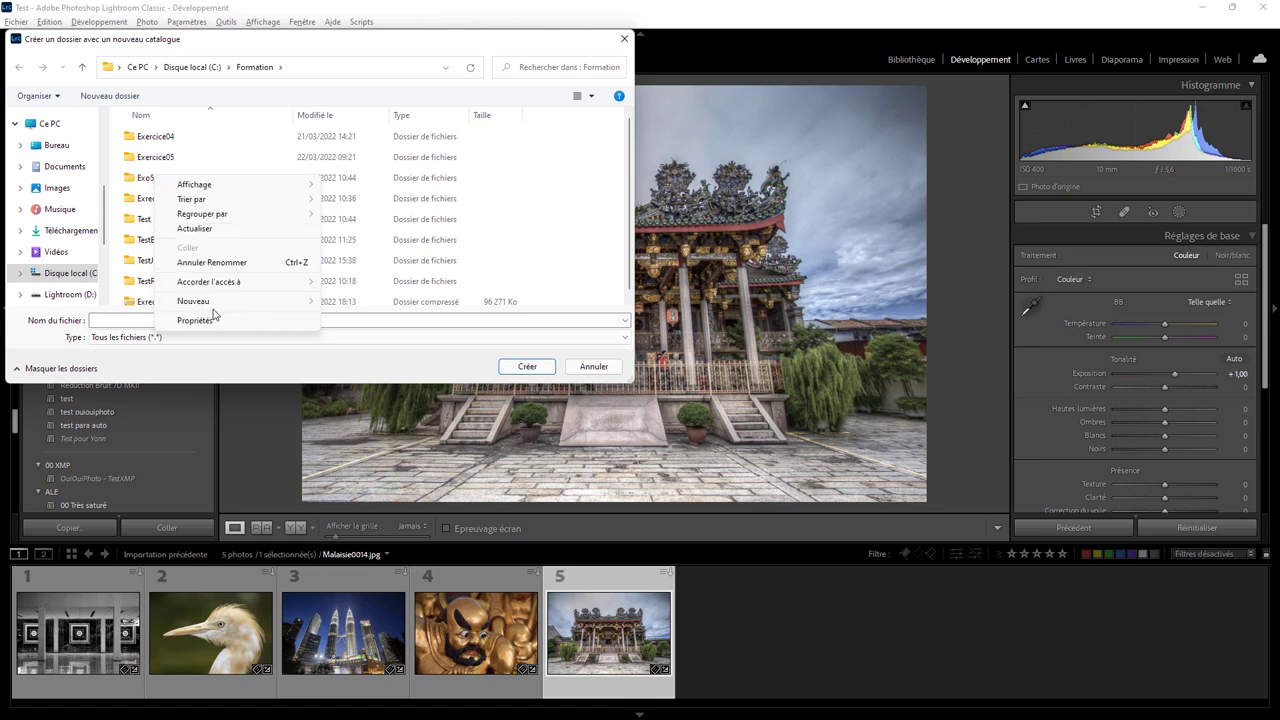
{"action": "left_click", "coordinate": [146, 180]}
{"action": "key", "text": "Delete"}
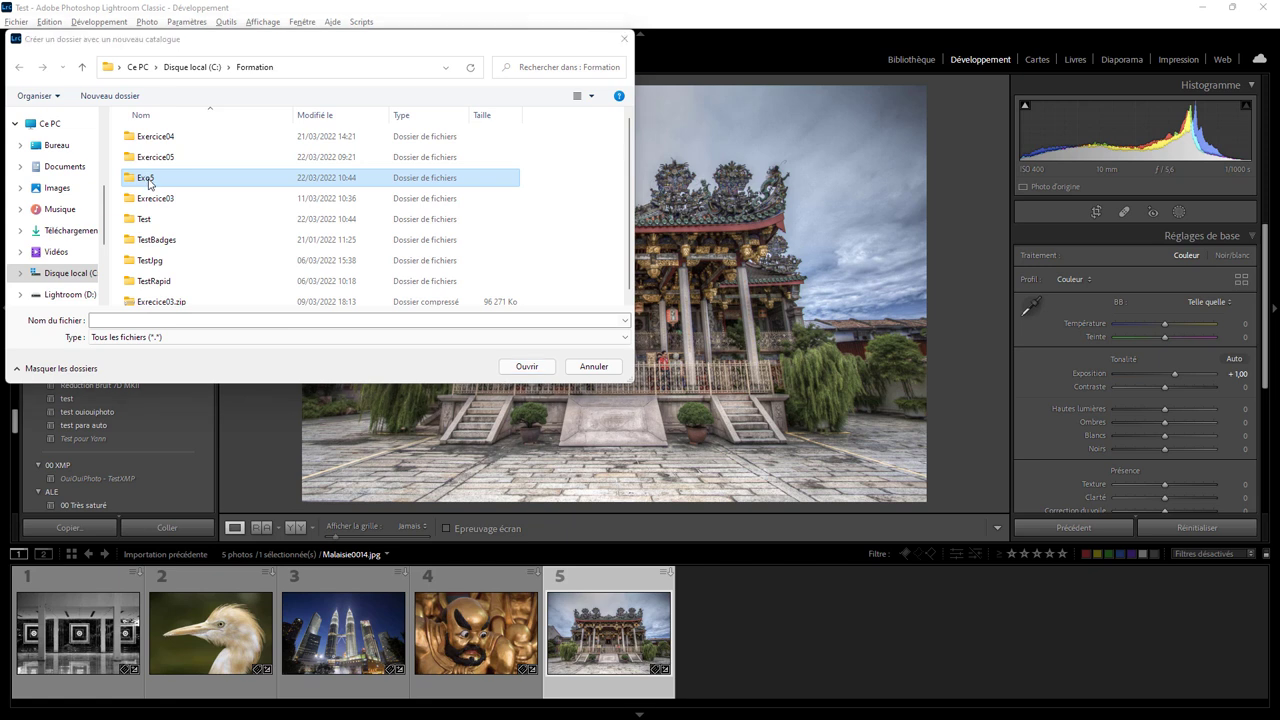
Step: Create the new catalogue named Exo5 in the Formation folder
{"action": "left_click", "coordinate": [164, 320]}
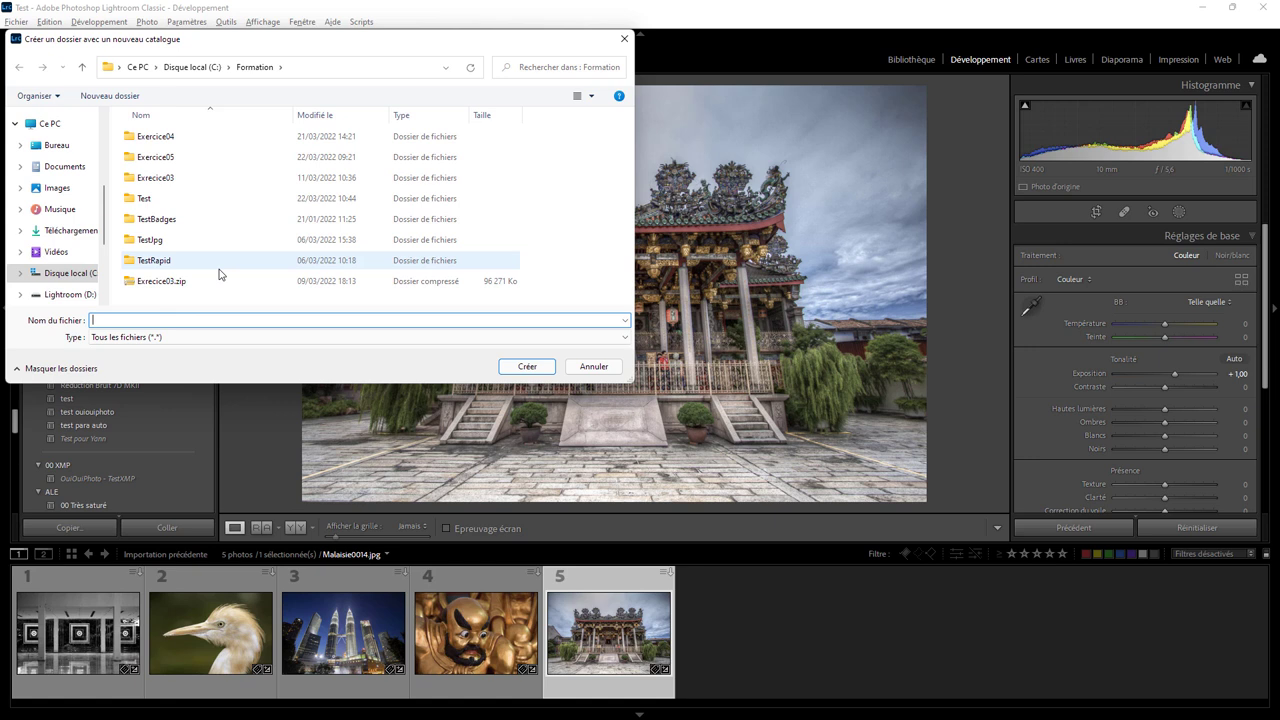
{"action": "type", "text": "Ex"}
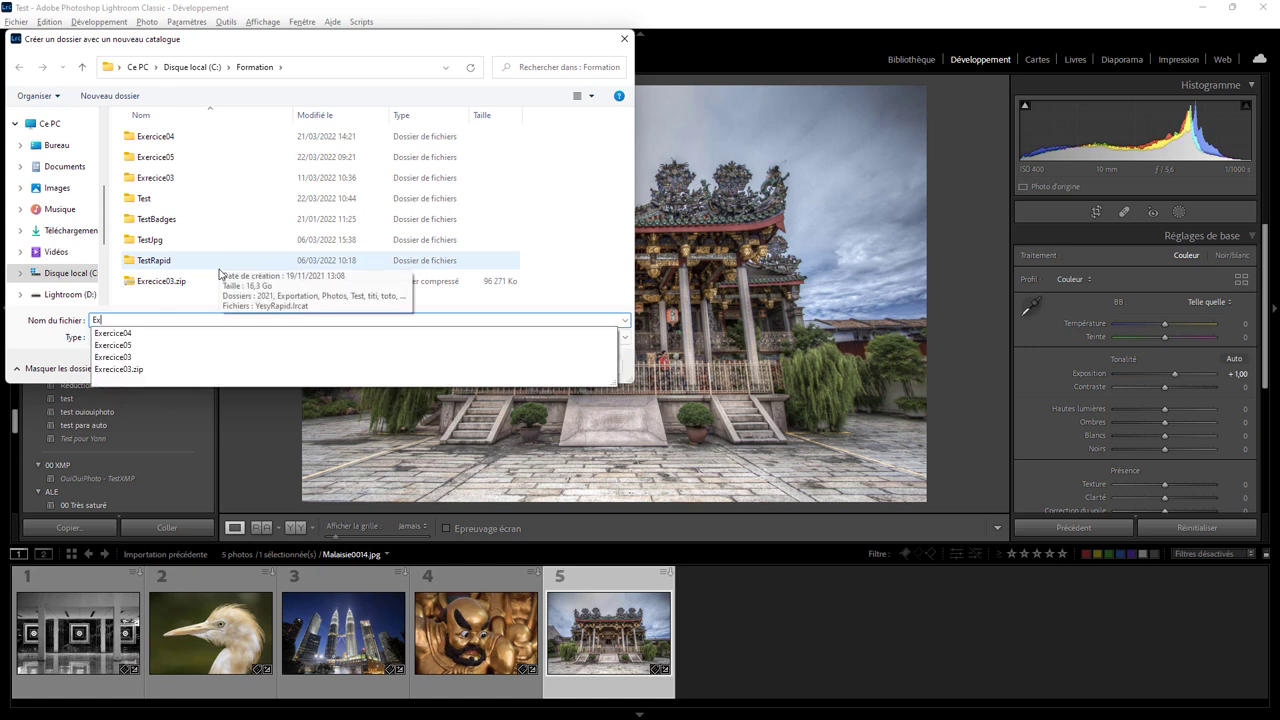
{"action": "type", "text": "o5"}
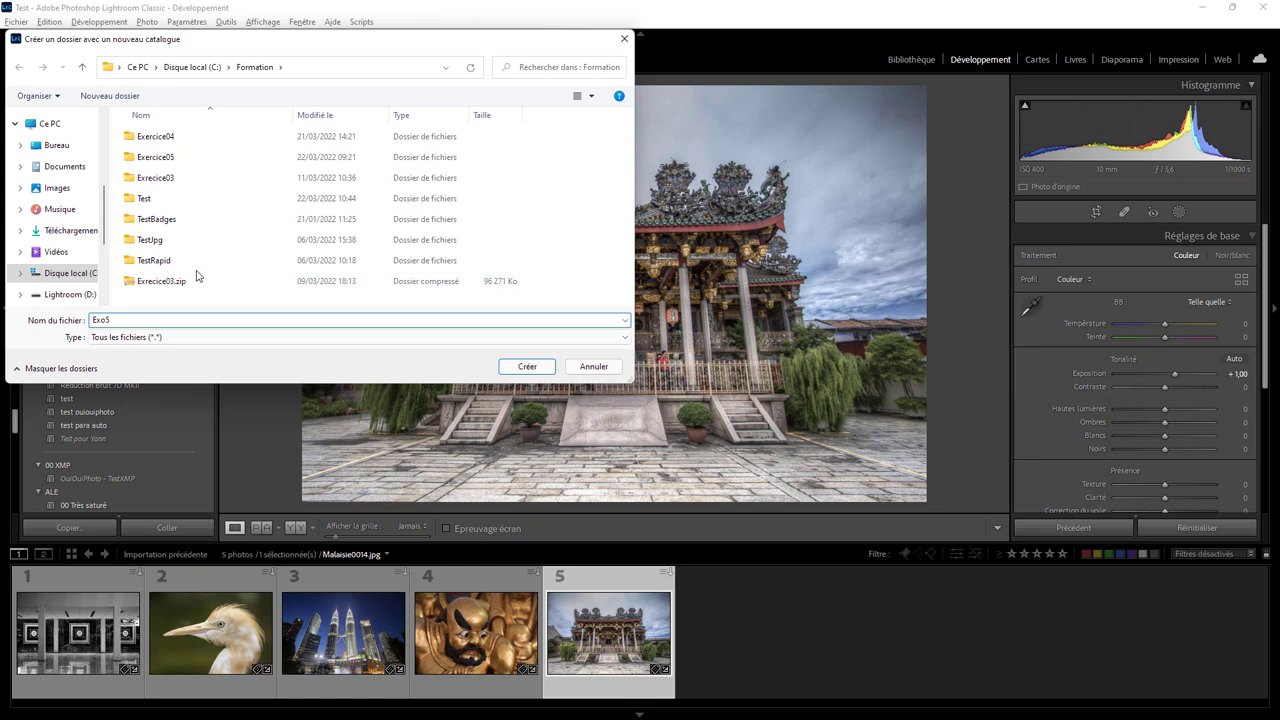
{"action": "left_click", "coordinate": [528, 364]}
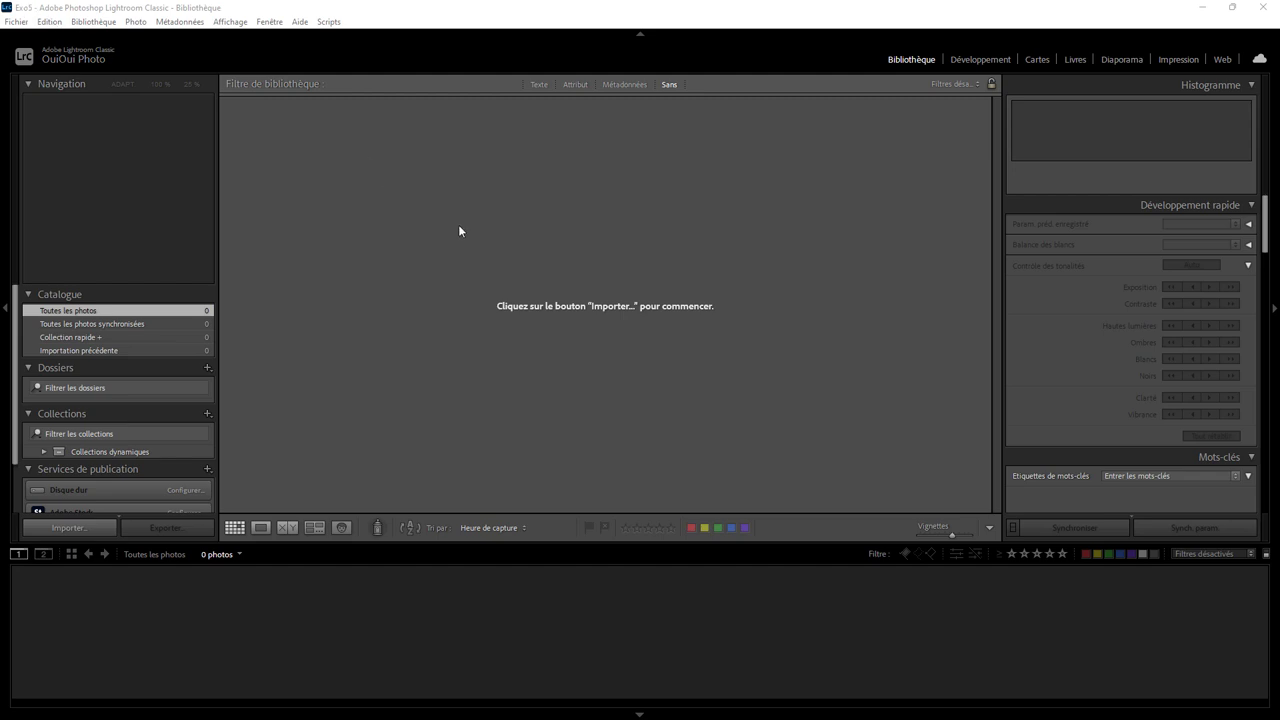
Step: Start an import from C:\Formation\Exercice05, excluding subfolders, with file renaming on
{"action": "left_click", "coordinate": [16, 21]}
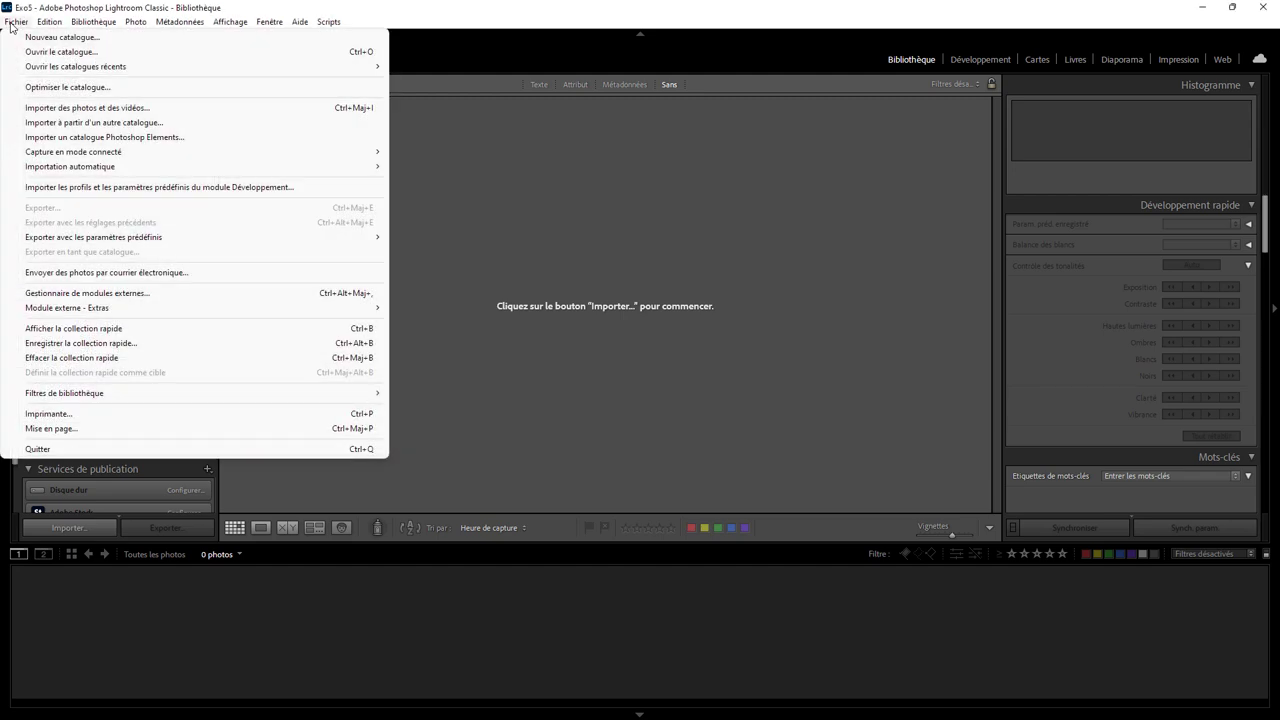
{"action": "left_click", "coordinate": [85, 107]}
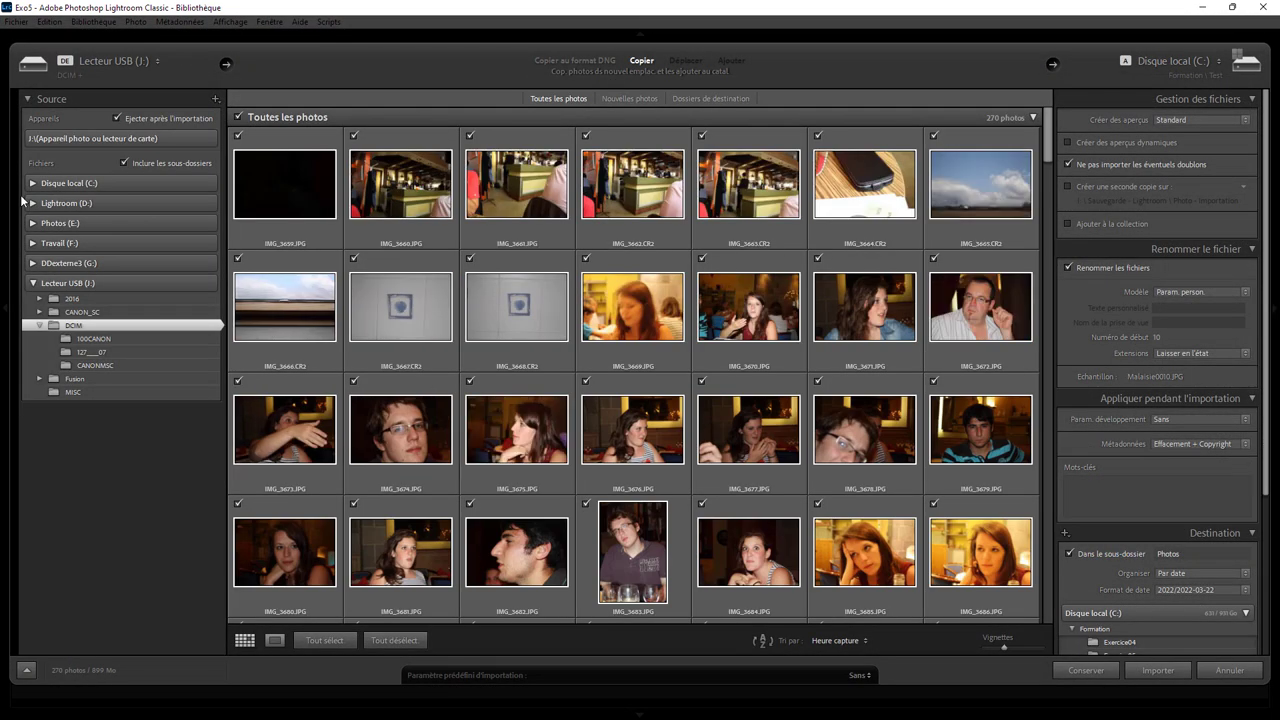
{"action": "left_click", "coordinate": [124, 163]}
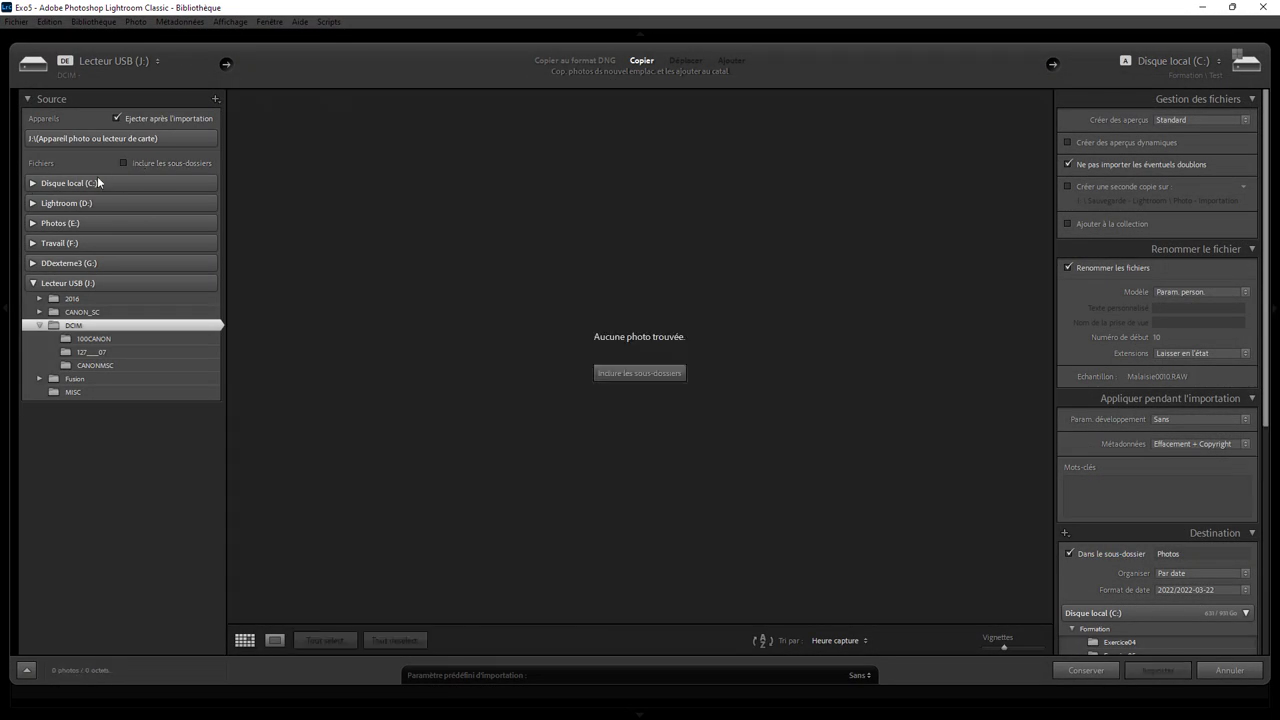
{"action": "left_click", "coordinate": [33, 183]}
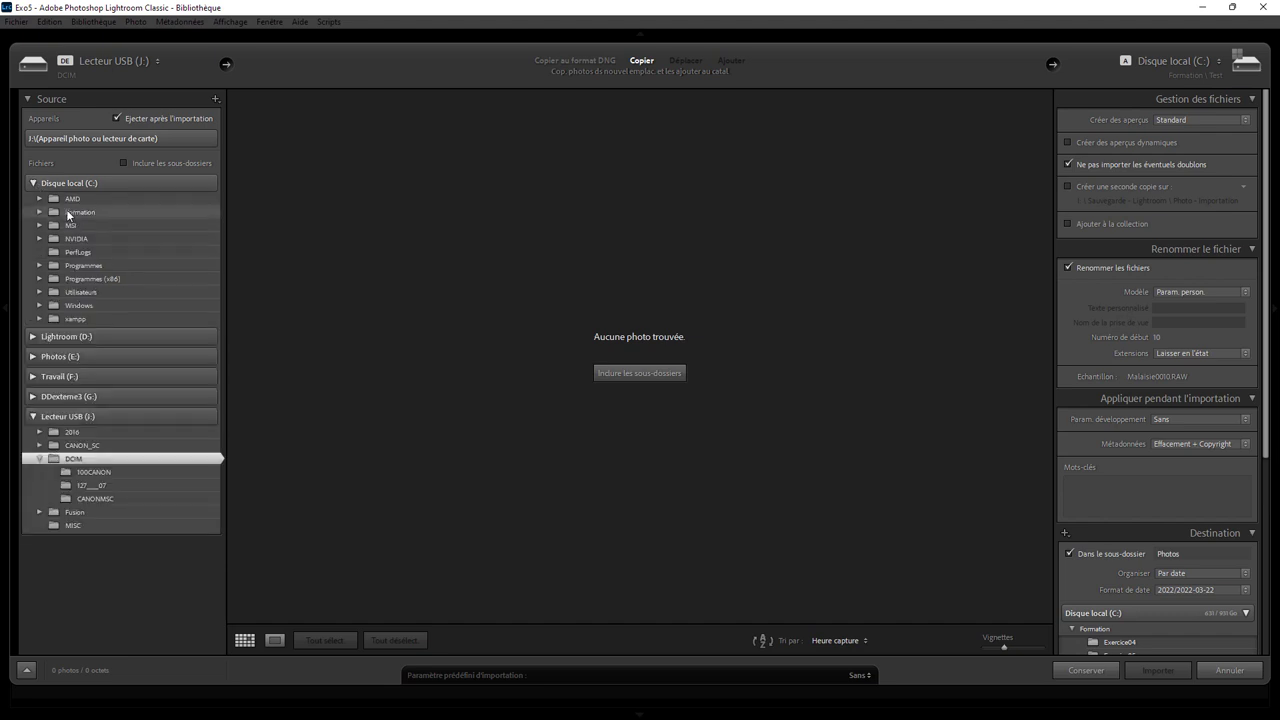
{"action": "left_click", "coordinate": [39, 211]}
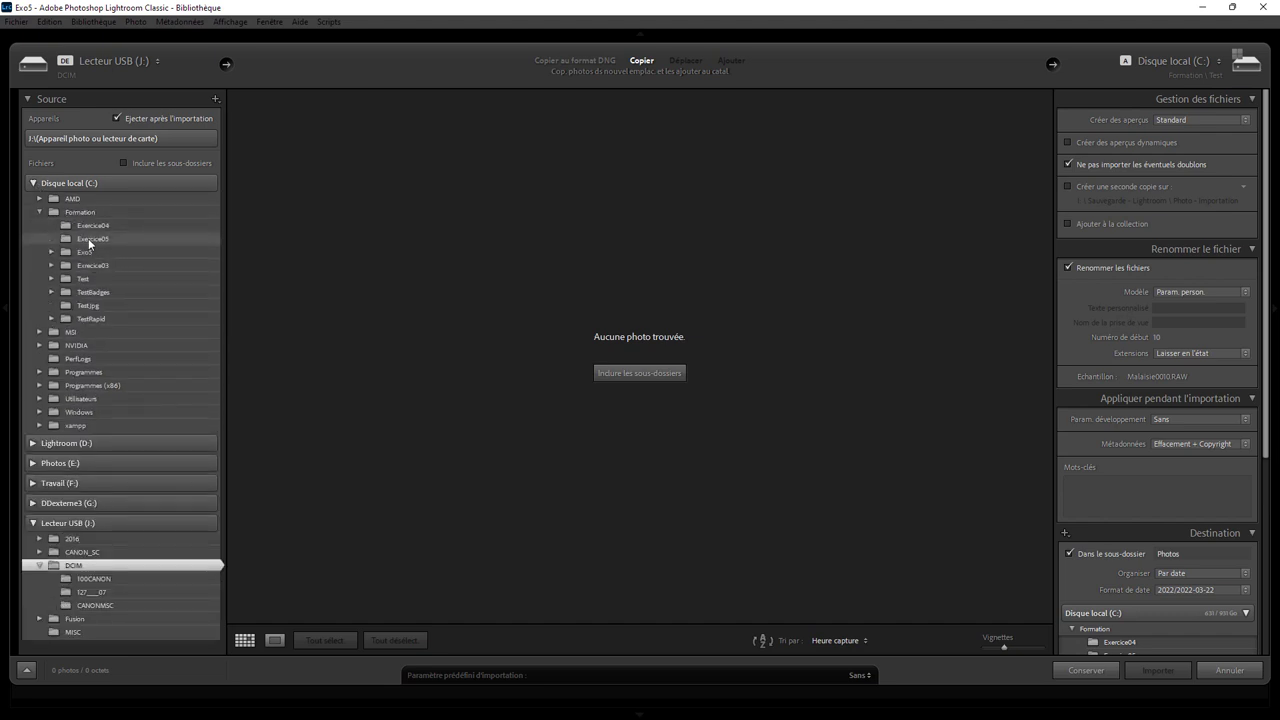
{"action": "left_click", "coordinate": [88, 238]}
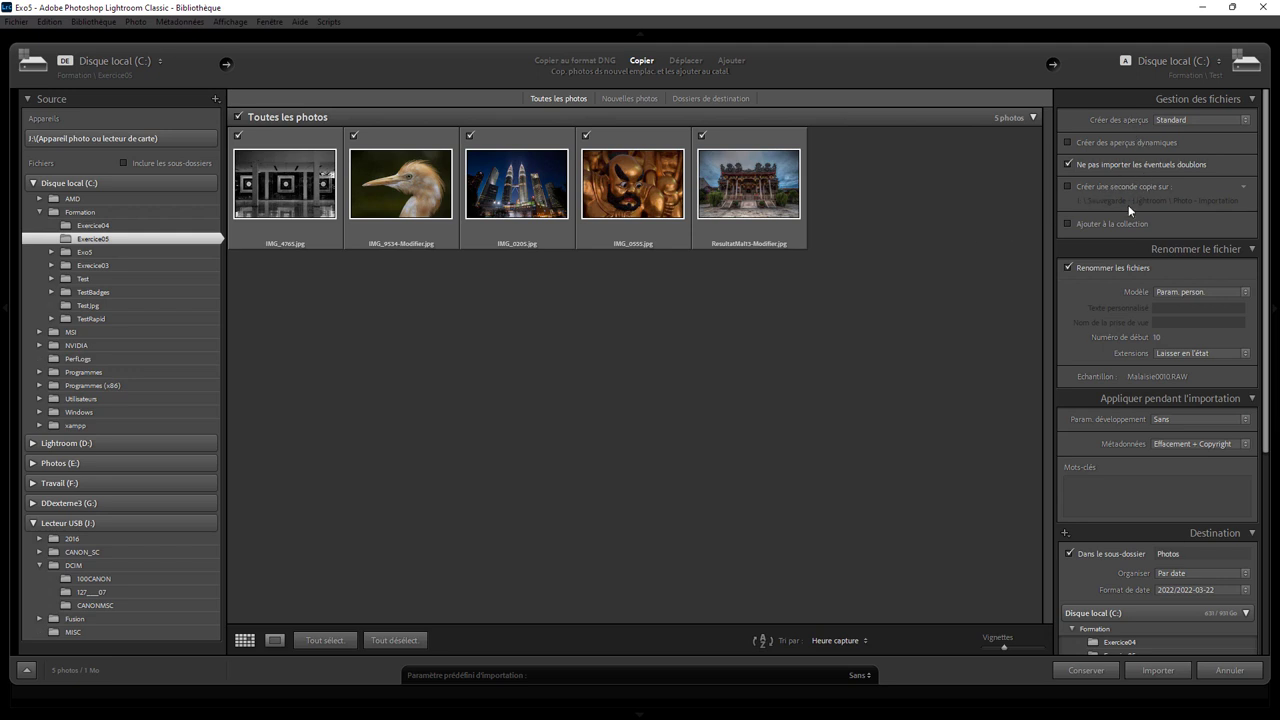
{"action": "left_click", "coordinate": [1085, 268]}
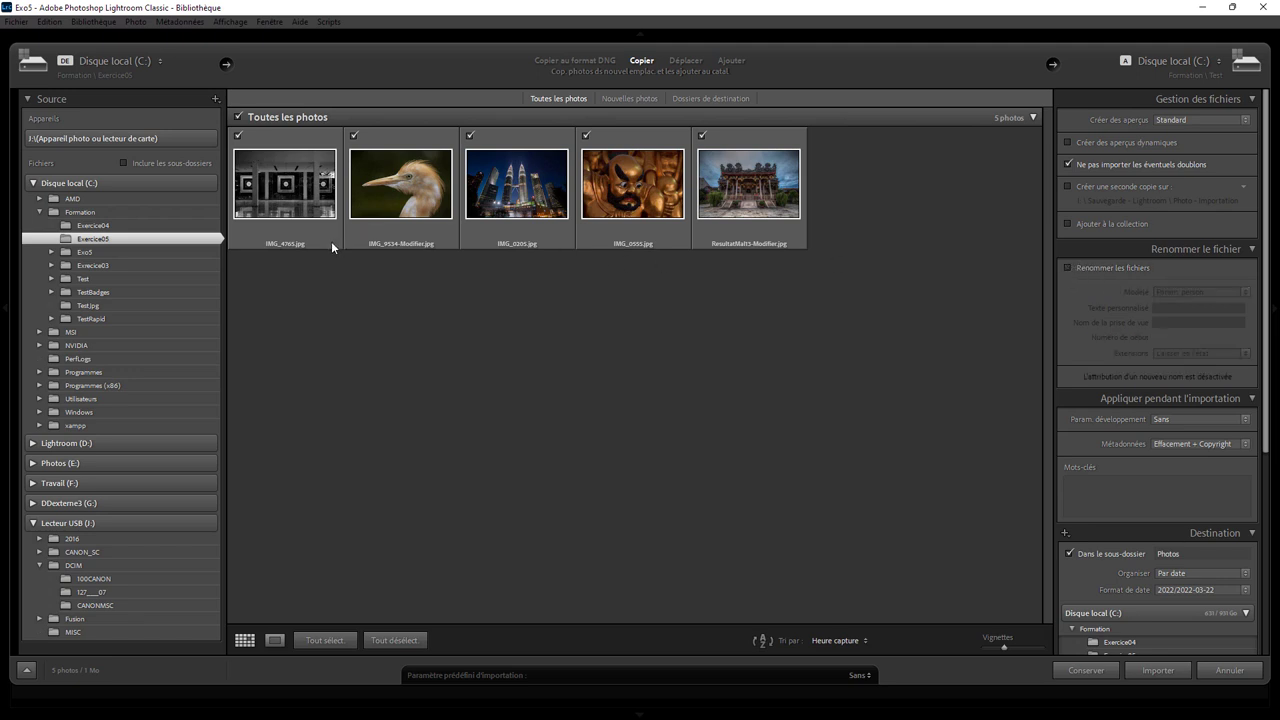
{"action": "left_click", "coordinate": [1090, 267]}
{"action": "left_click", "coordinate": [1196, 292]}
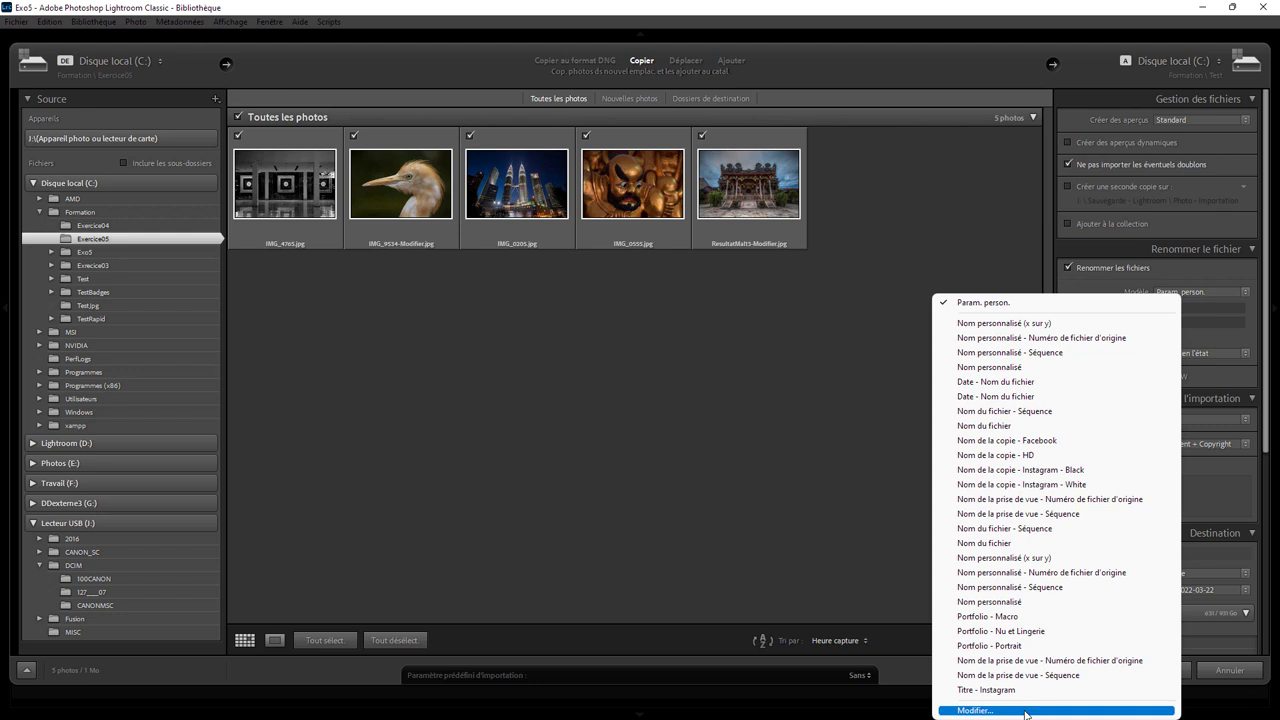
Step: Define a renaming template of 'Malaisie' plus a four-digit sequence number (0001)
{"action": "left_click", "coordinate": [985, 709]}
{"action": "left_click", "coordinate": [1066, 397]}
{"action": "key", "text": "BackSpace"}
{"action": "key", "text": "BackSpace"}
{"action": "key", "text": "BackSpace"}
{"action": "key", "text": "BackSpace"}
{"action": "key", "text": "BackSpace"}
{"action": "key", "text": "BackSpace"}
{"action": "key", "text": "BackSpace"}
{"action": "key", "text": "BackSpace"}
{"action": "key", "text": "BackSpace"}
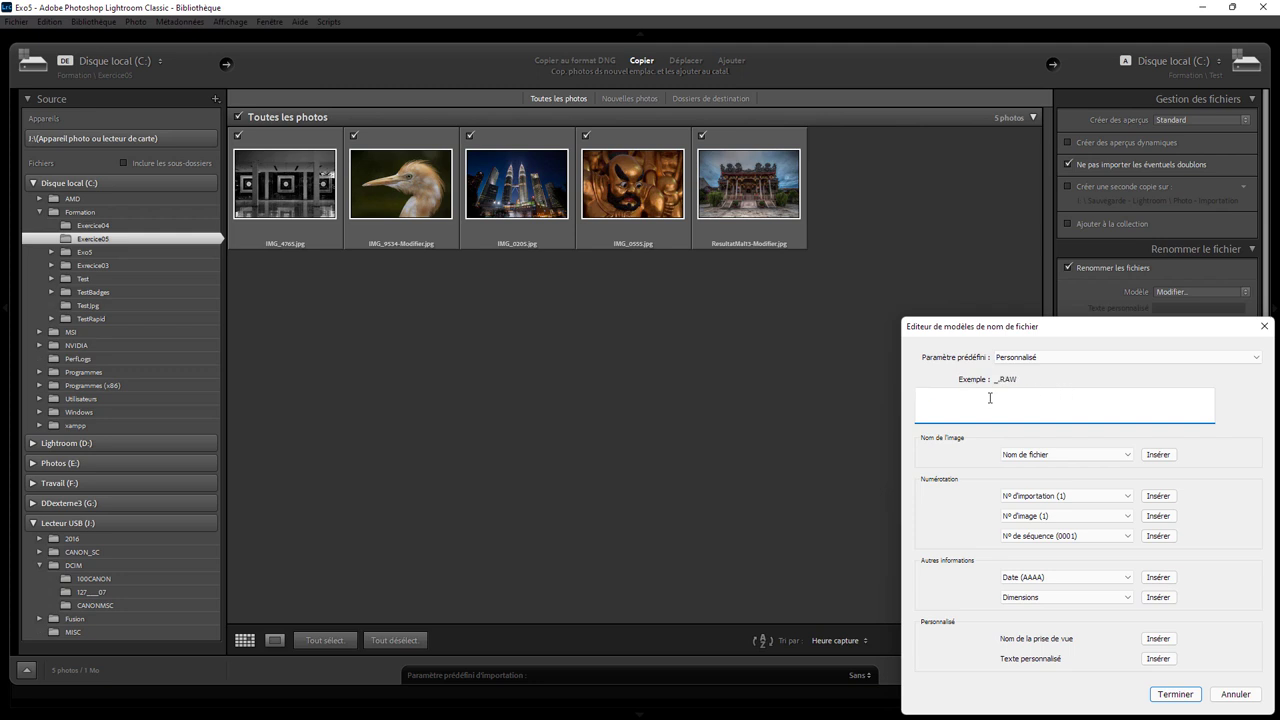
{"action": "type", "text": "Malaisie"}
{"action": "left_click", "coordinate": [1125, 537]}
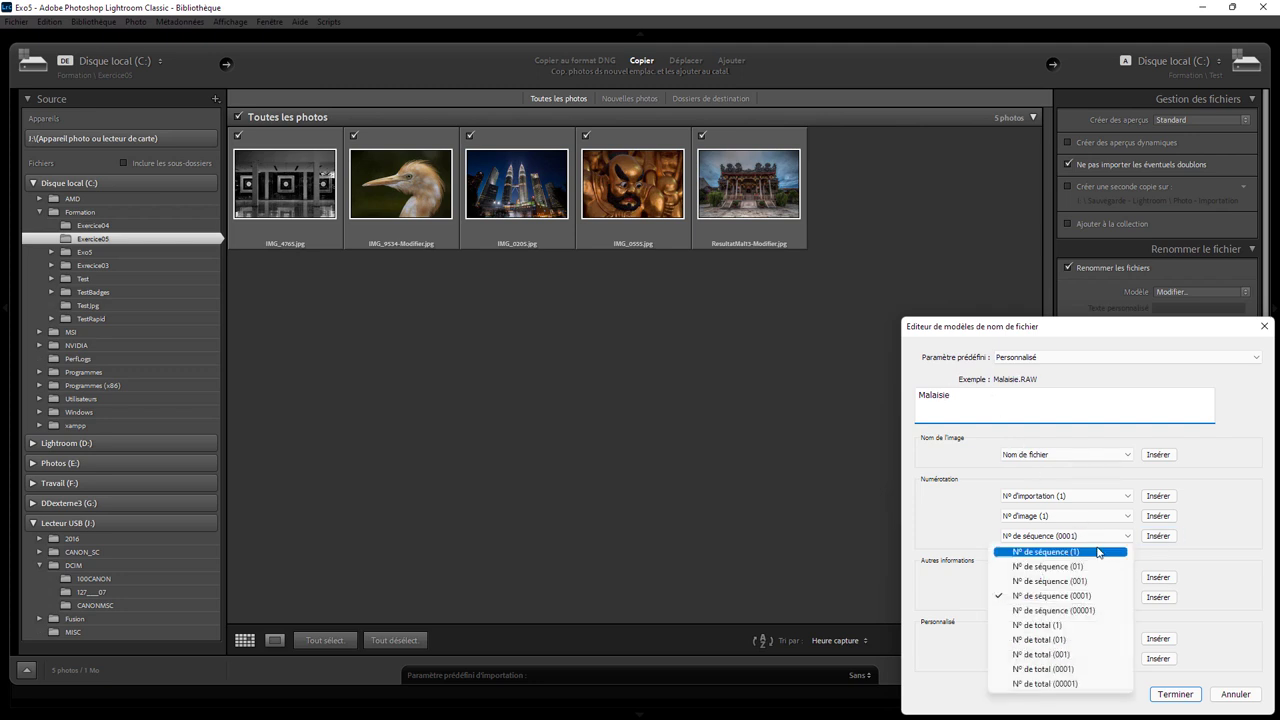
{"action": "left_click", "coordinate": [1060, 598]}
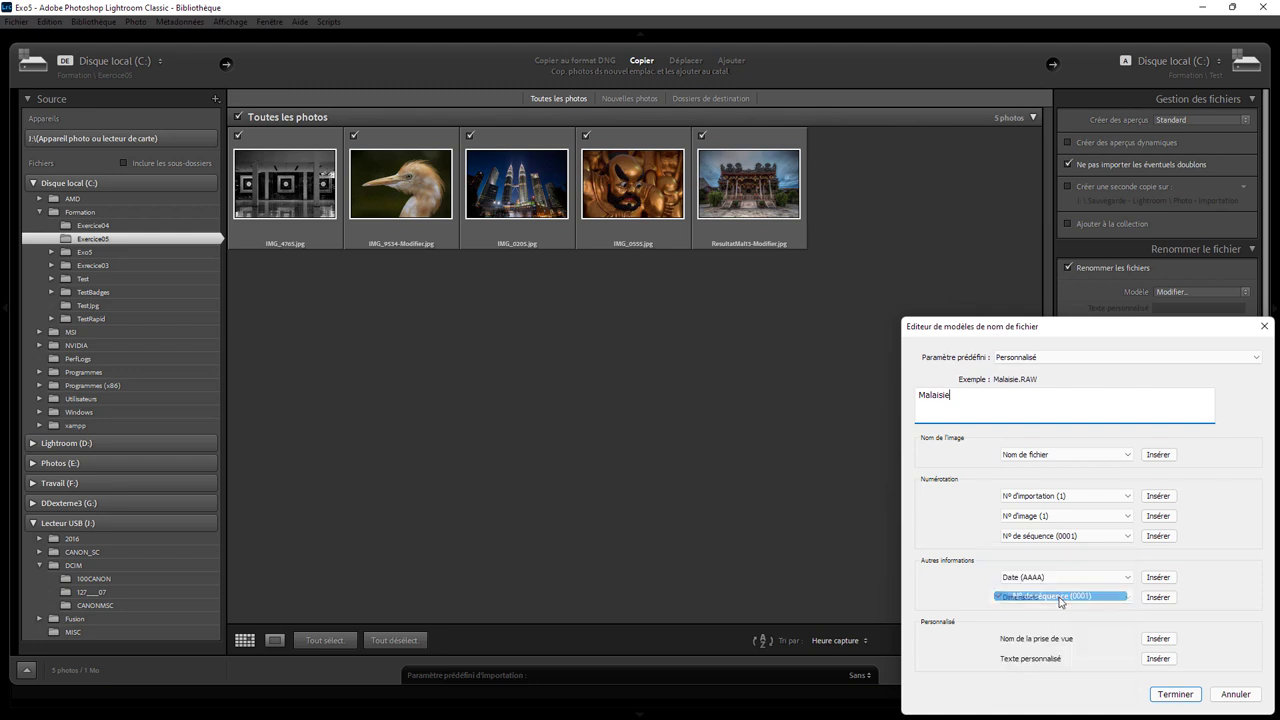
{"action": "left_click", "coordinate": [1158, 536]}
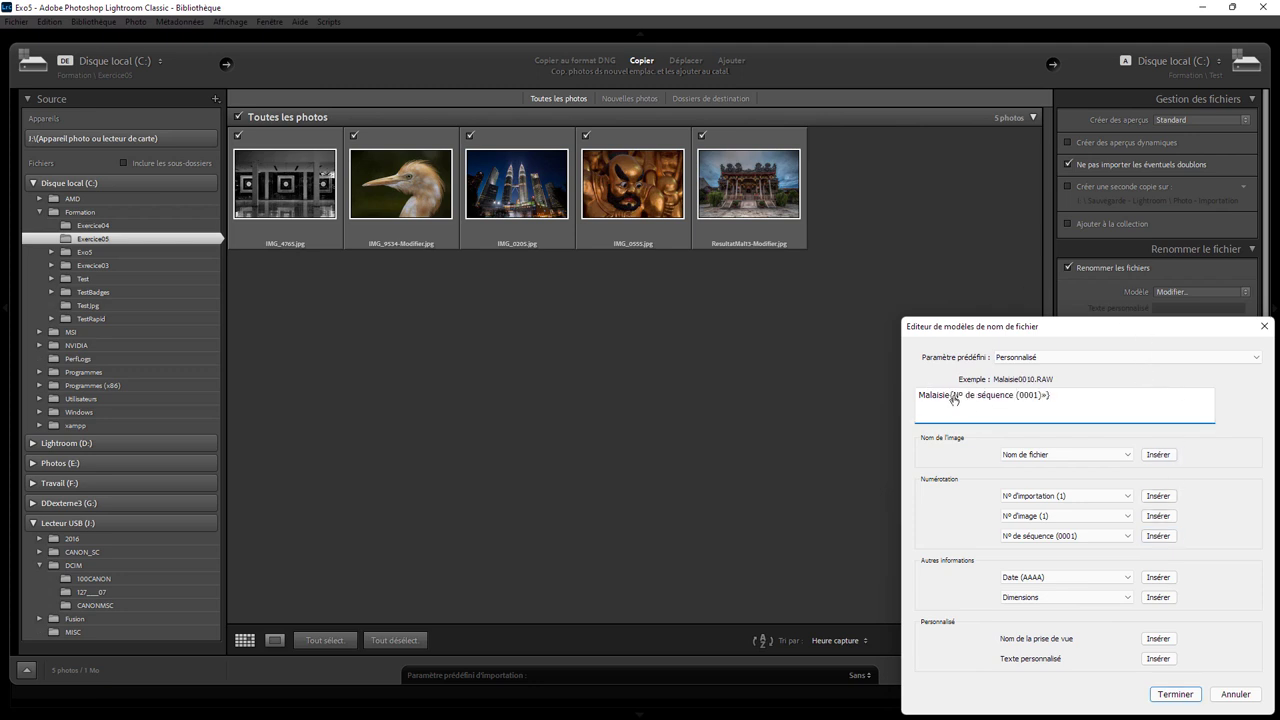
{"action": "left_click", "coordinate": [1176, 694]}
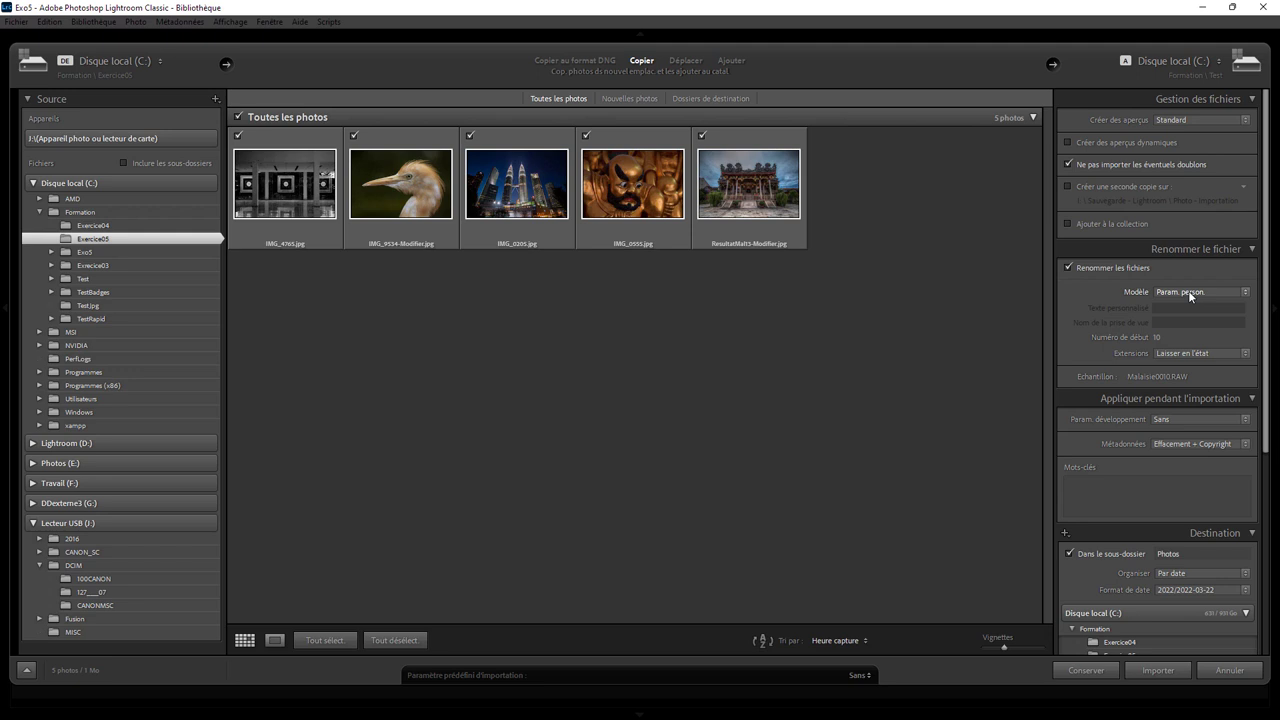
{"action": "left_click", "coordinate": [1158, 338]}
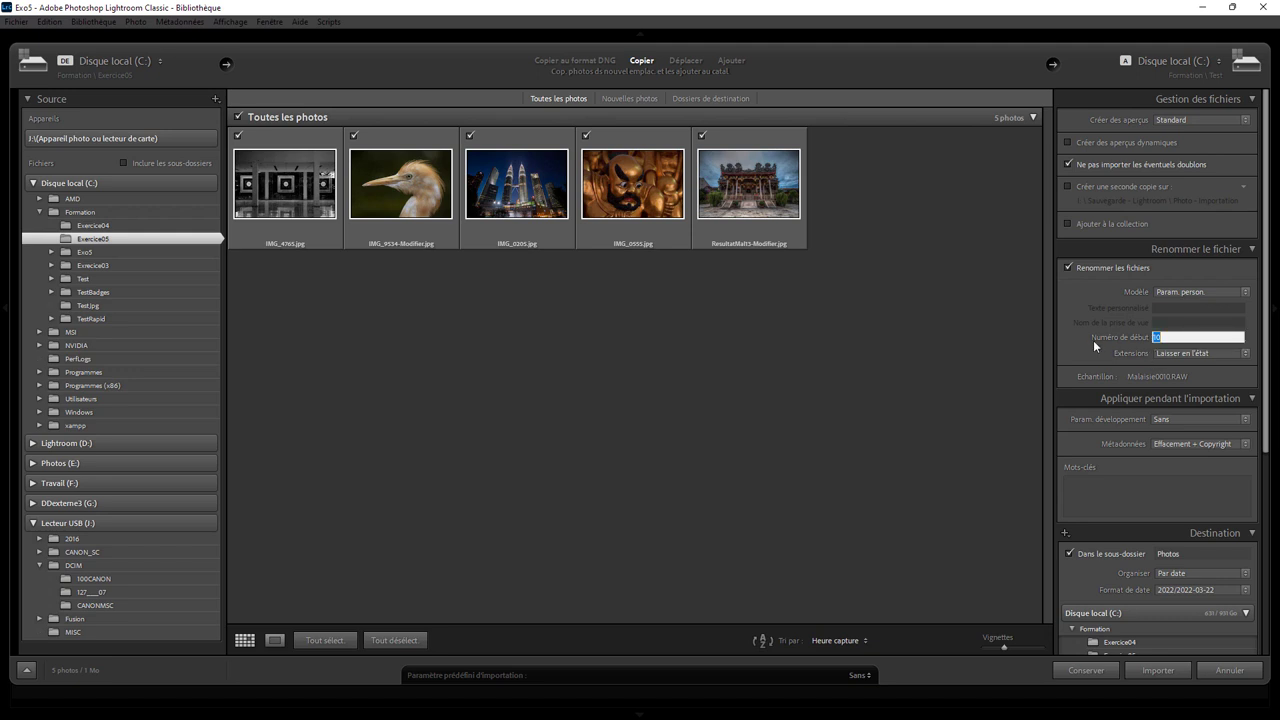
{"action": "type", "text": "10"}
{"action": "key", "text": "Return"}
Step: Choose the Exposition +1IL user preset as the import develop setting
{"action": "left_click", "coordinate": [1178, 418]}
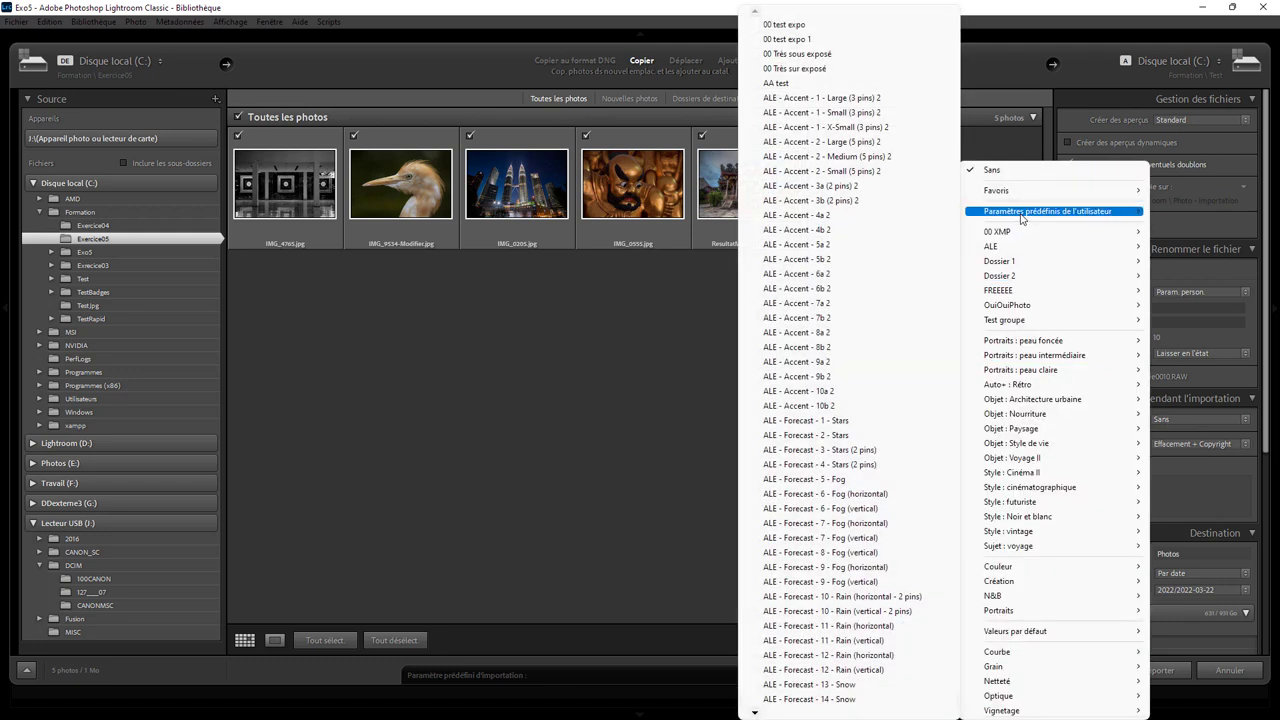
{"action": "mouse_move", "coordinate": [1048, 211]}
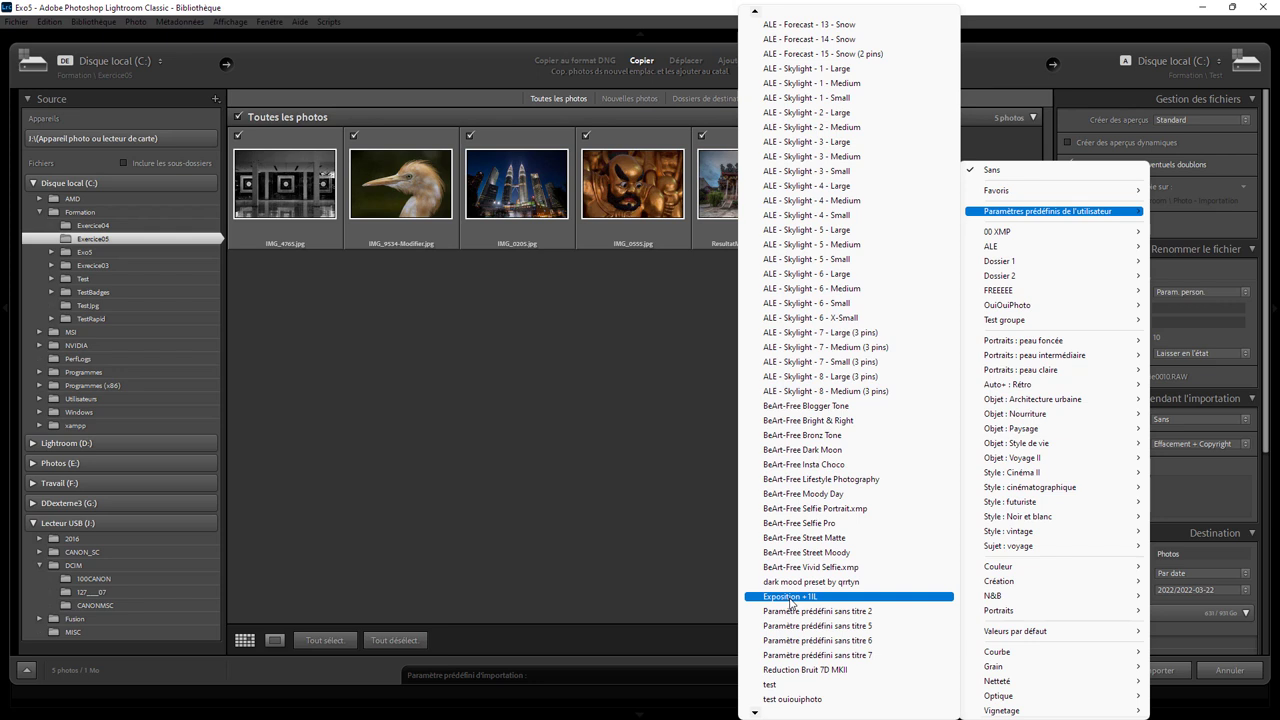
{"action": "left_click", "coordinate": [790, 598]}
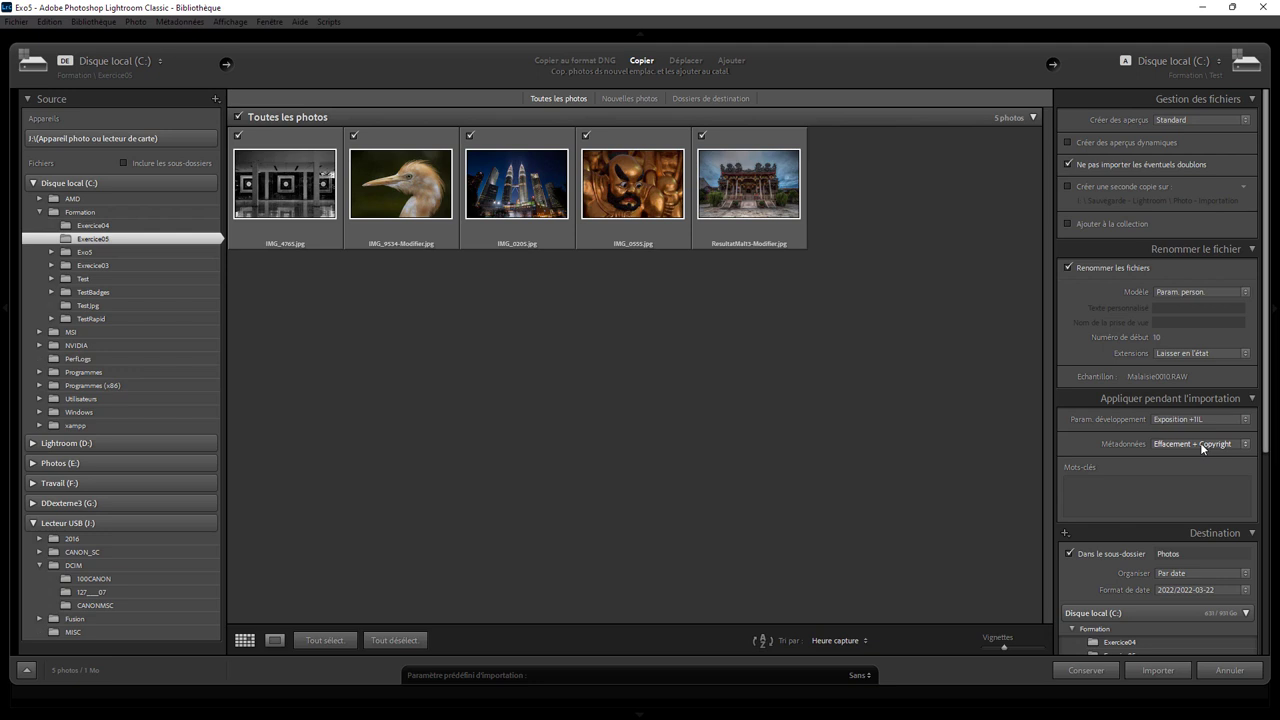
Step: Enter OuiOuiPhoto as the copyright notice in the metadata preset editor
{"action": "left_click", "coordinate": [1188, 442]}
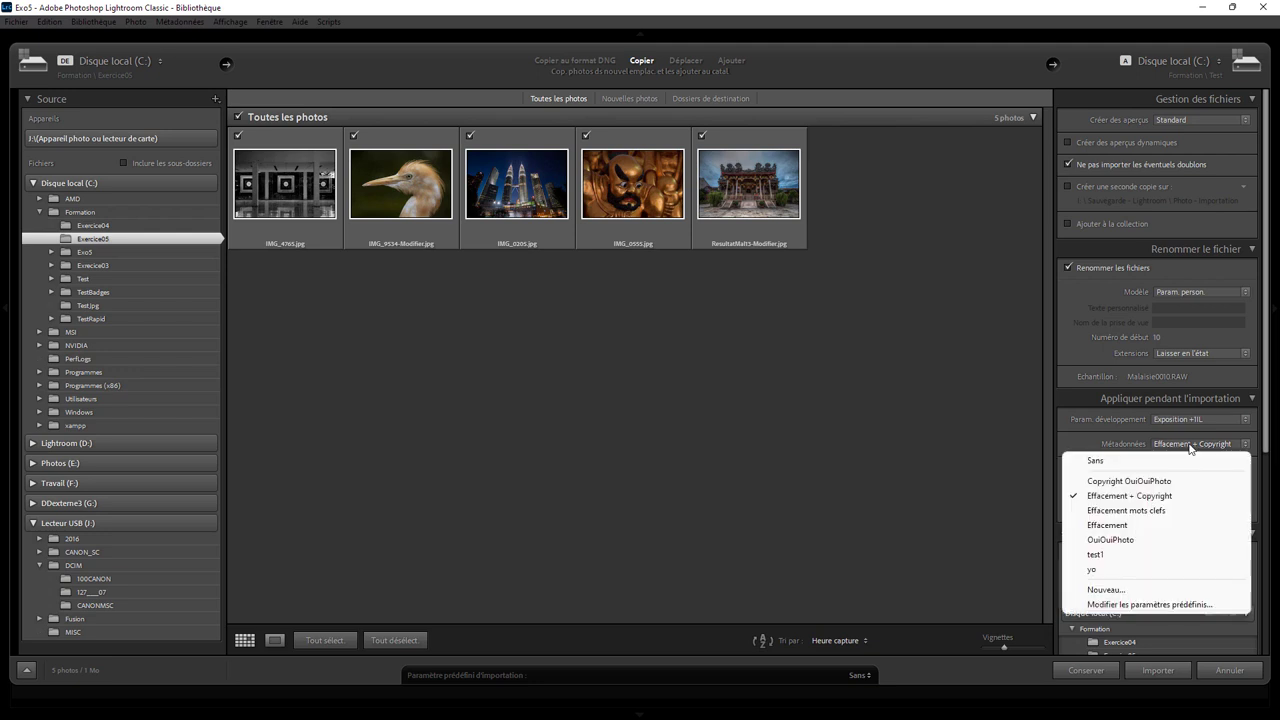
{"action": "left_click", "coordinate": [1150, 606]}
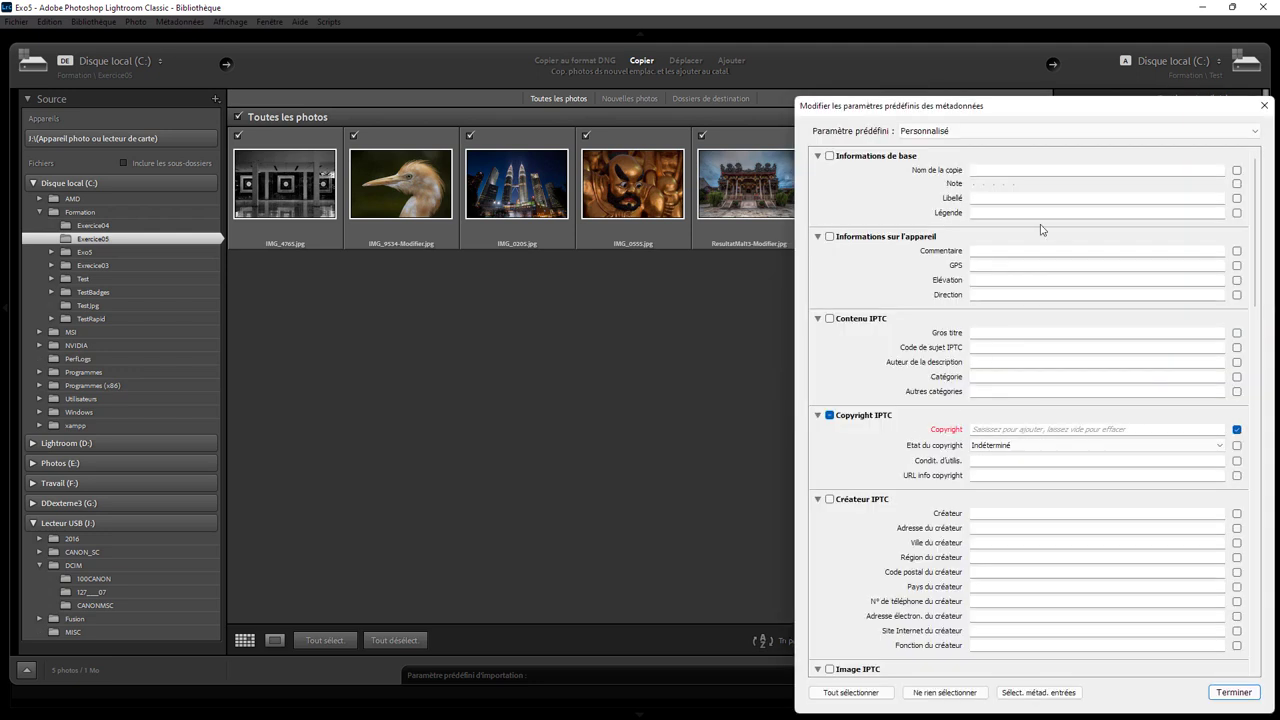
{"action": "left_click", "coordinate": [983, 429]}
{"action": "type", "text": "OuiOuiPhoto"}
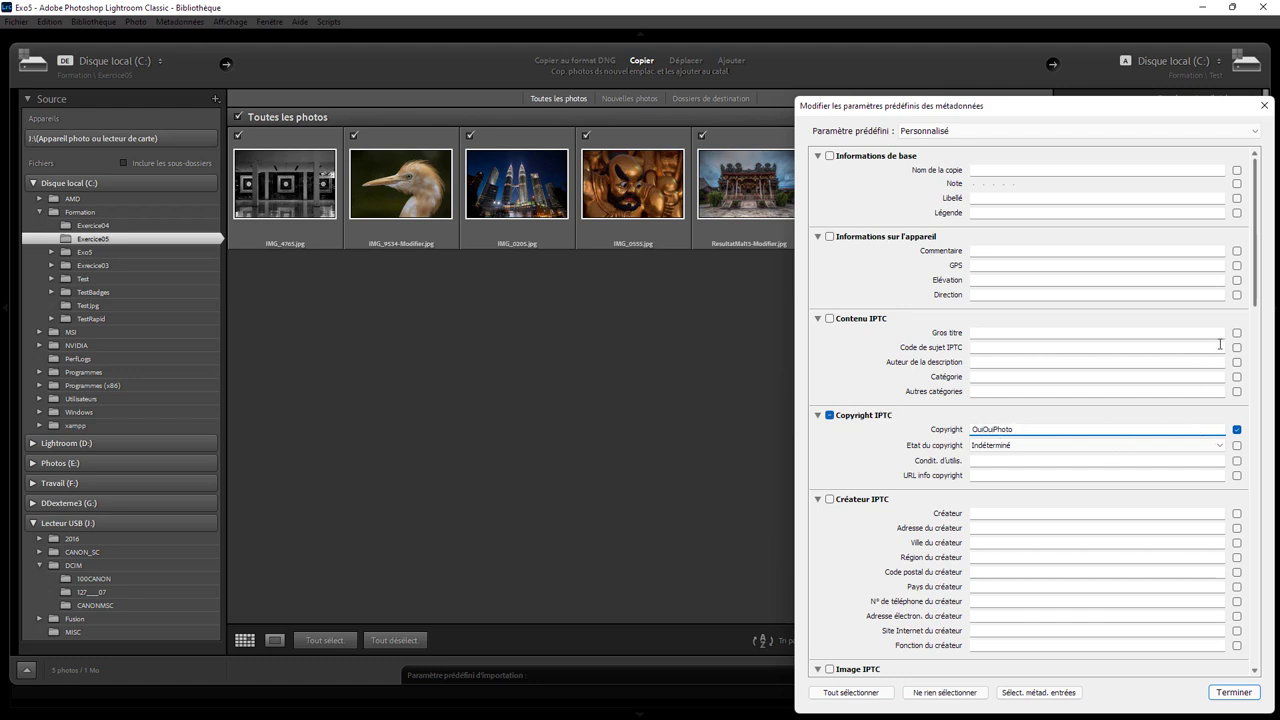
Step: Save the edited metadata preset as a new preset named 'Copyright + Effacement Bis'
{"action": "left_click_drag", "start_coordinate": [1256, 302], "coordinate": [1248, 478]}
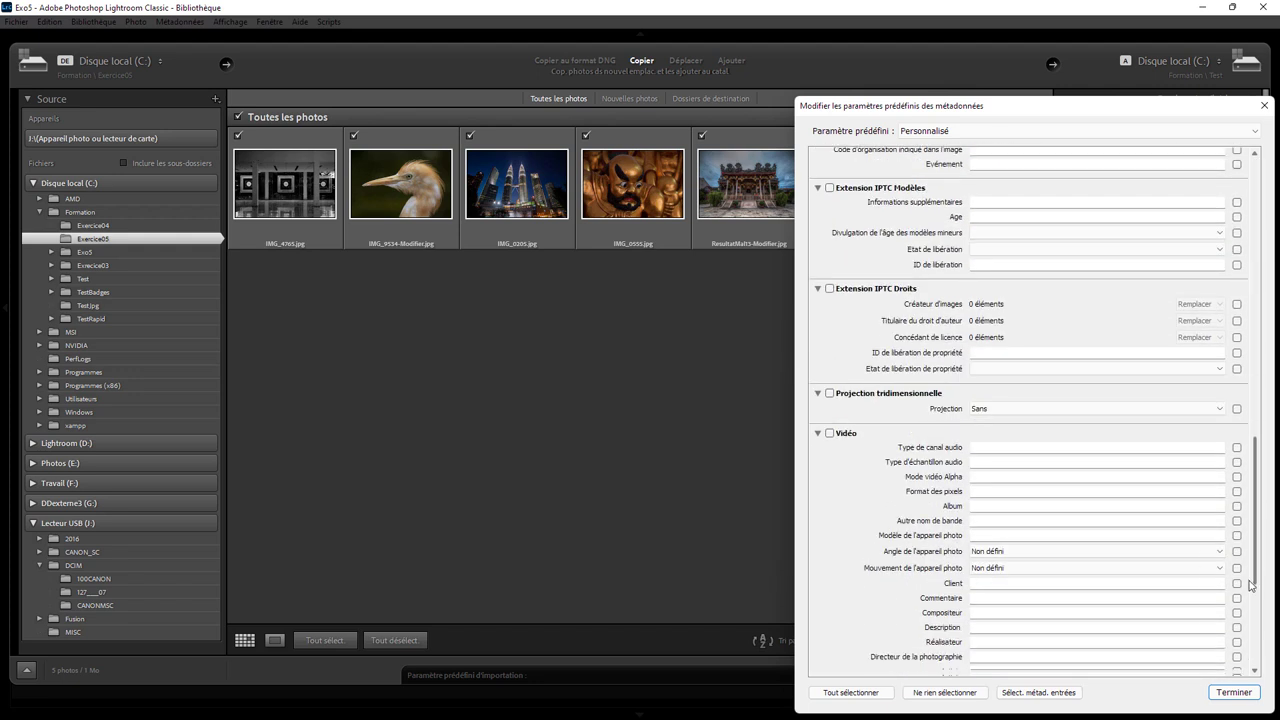
{"action": "left_click_drag", "start_coordinate": [1248, 478], "coordinate": [1258, 668]}
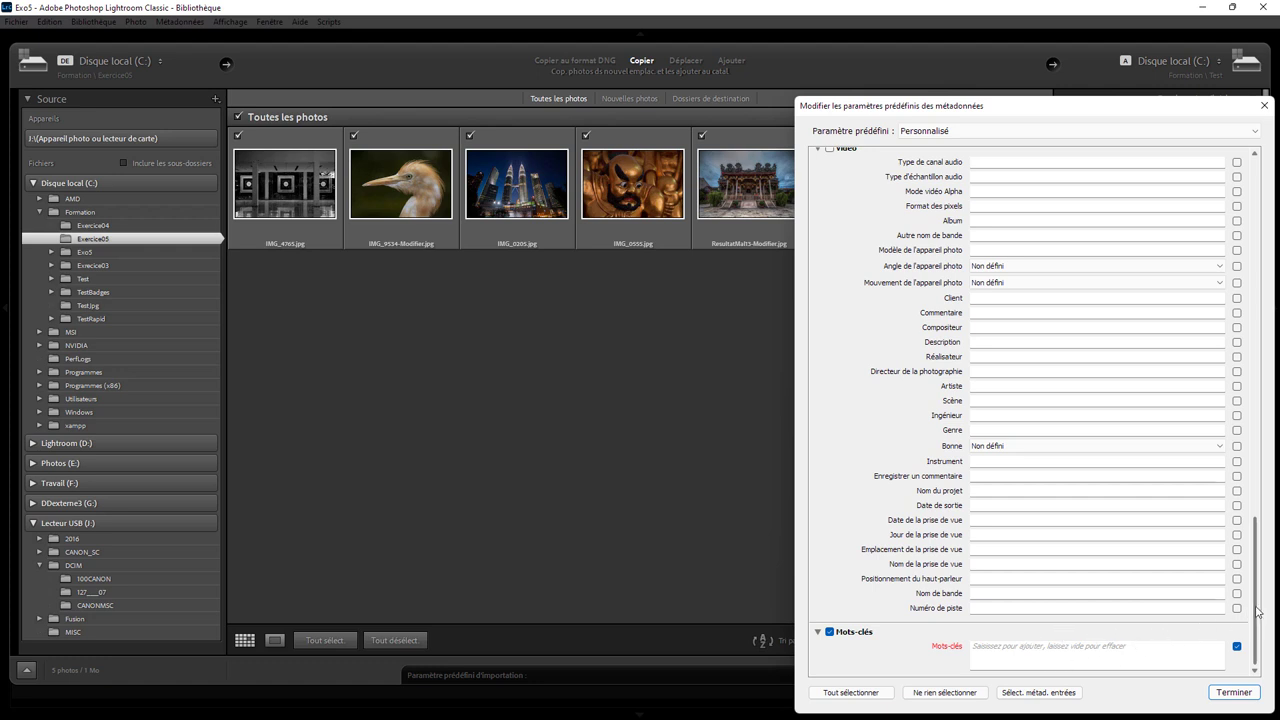
{"action": "mouse_move", "coordinate": [1257, 612]}
{"action": "left_mouse_down"}
{"action": "mouse_move", "coordinate": [1229, 291]}
{"action": "mouse_move", "coordinate": [1229, 436]}
{"action": "left_mouse_up"}
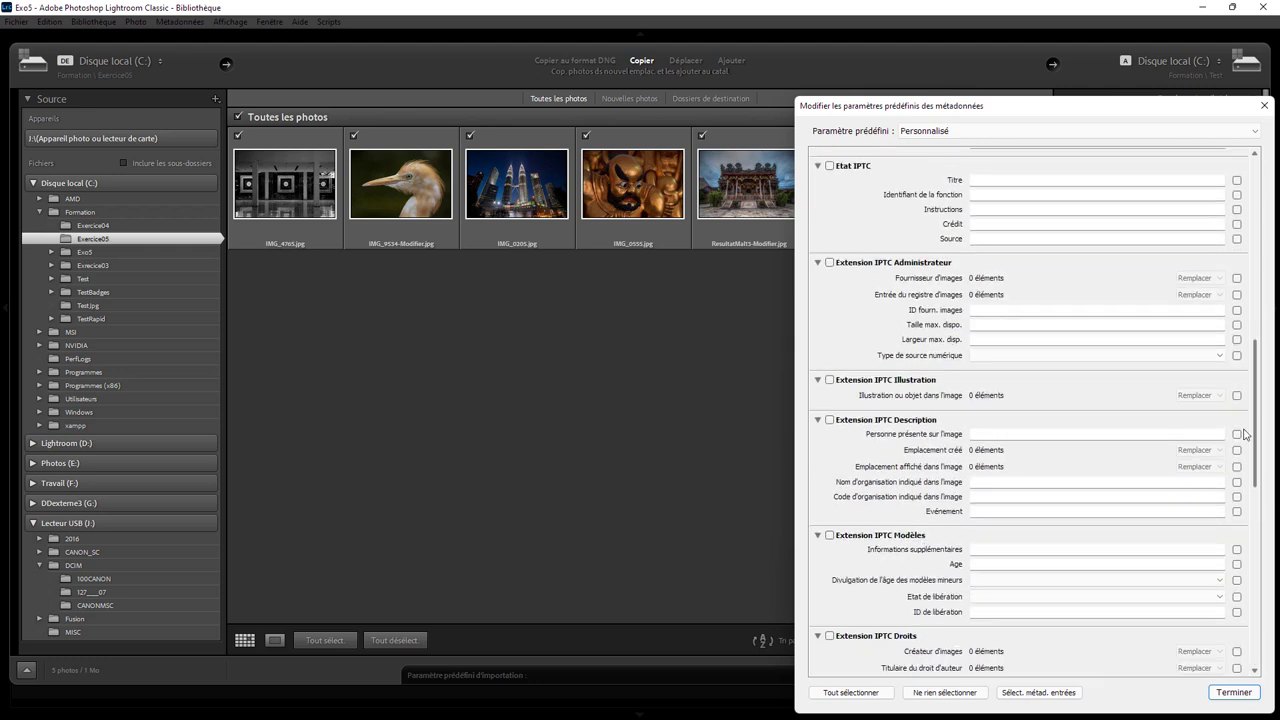
{"action": "left_click", "coordinate": [1221, 697]}
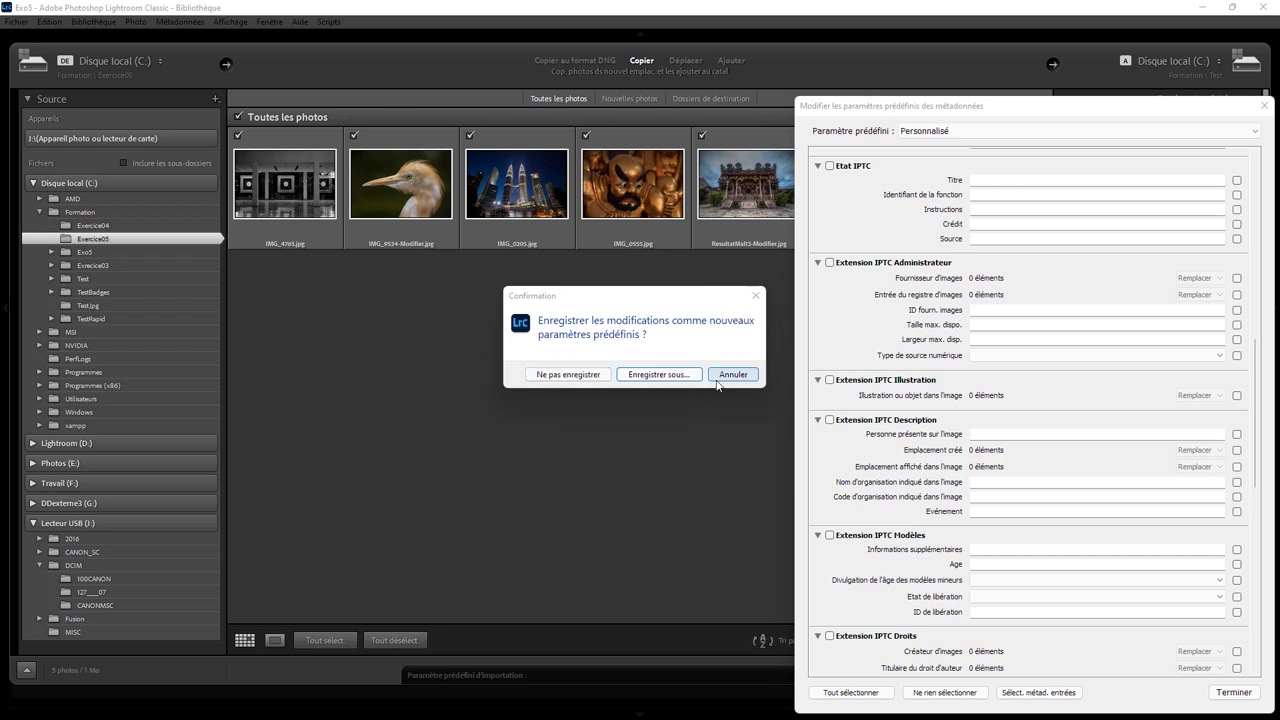
{"action": "left_click", "coordinate": [676, 374]}
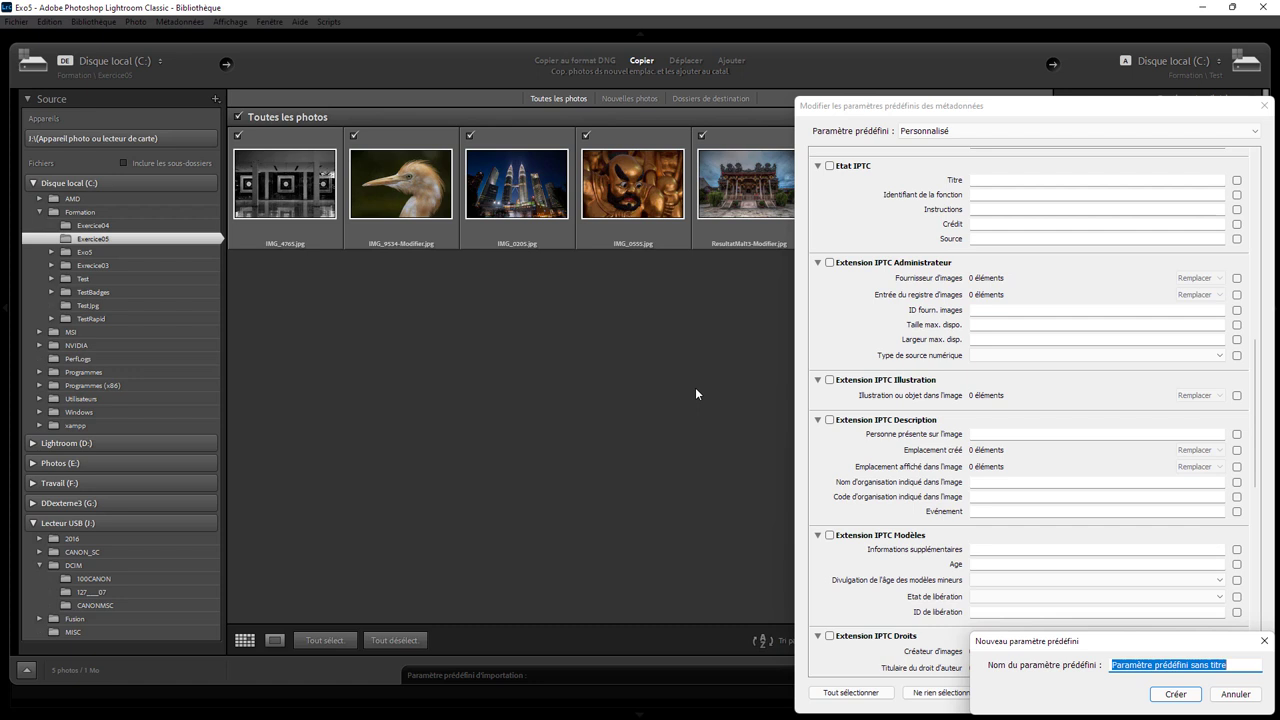
{"action": "type", "text": "Copyr"}
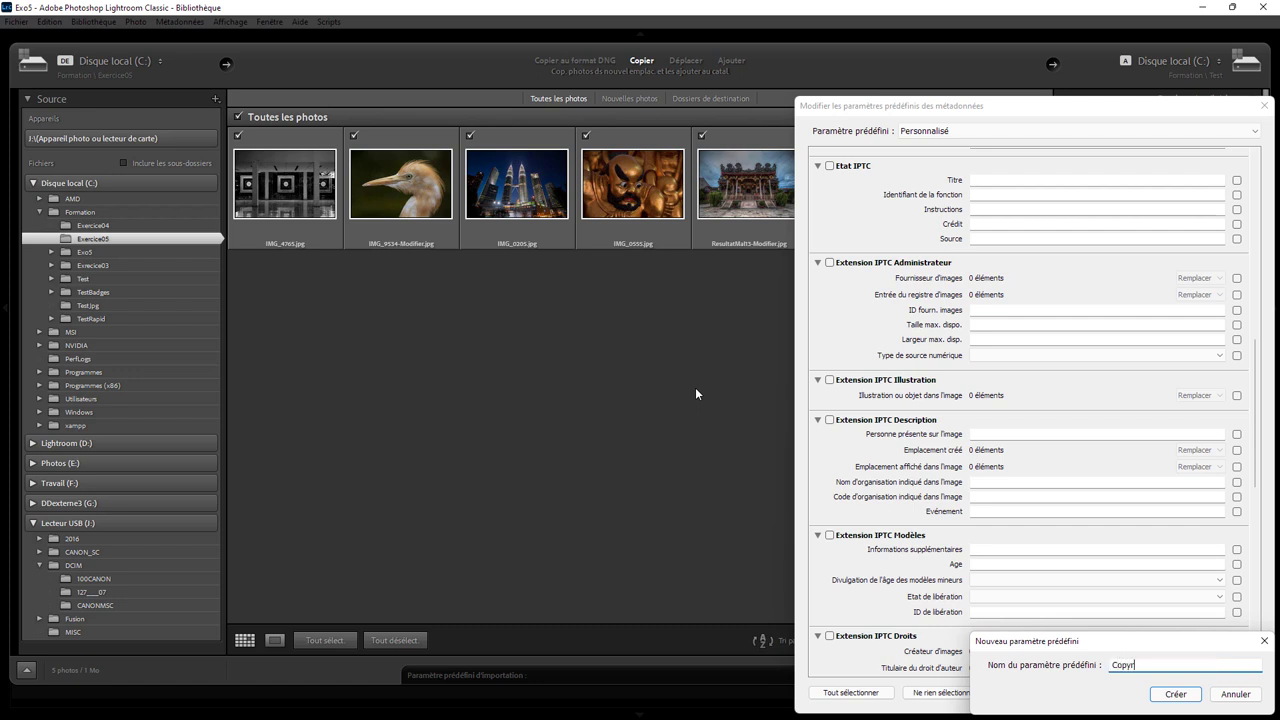
{"action": "type", "text": "ight + Effacement Bis"}
Step: Create the Copyright + Effacement Bis preset and add the import keyword Malaisie
{"action": "left_click", "coordinate": [1177, 691]}
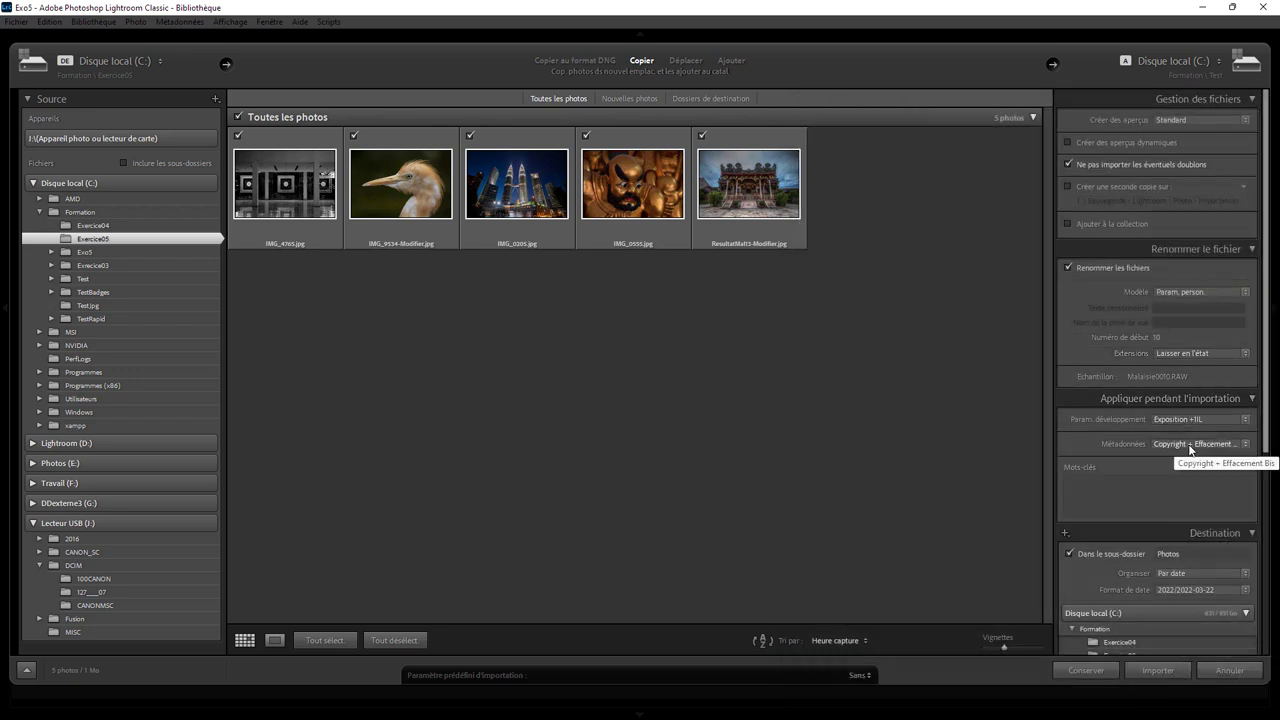
{"action": "left_click", "coordinate": [1120, 491]}
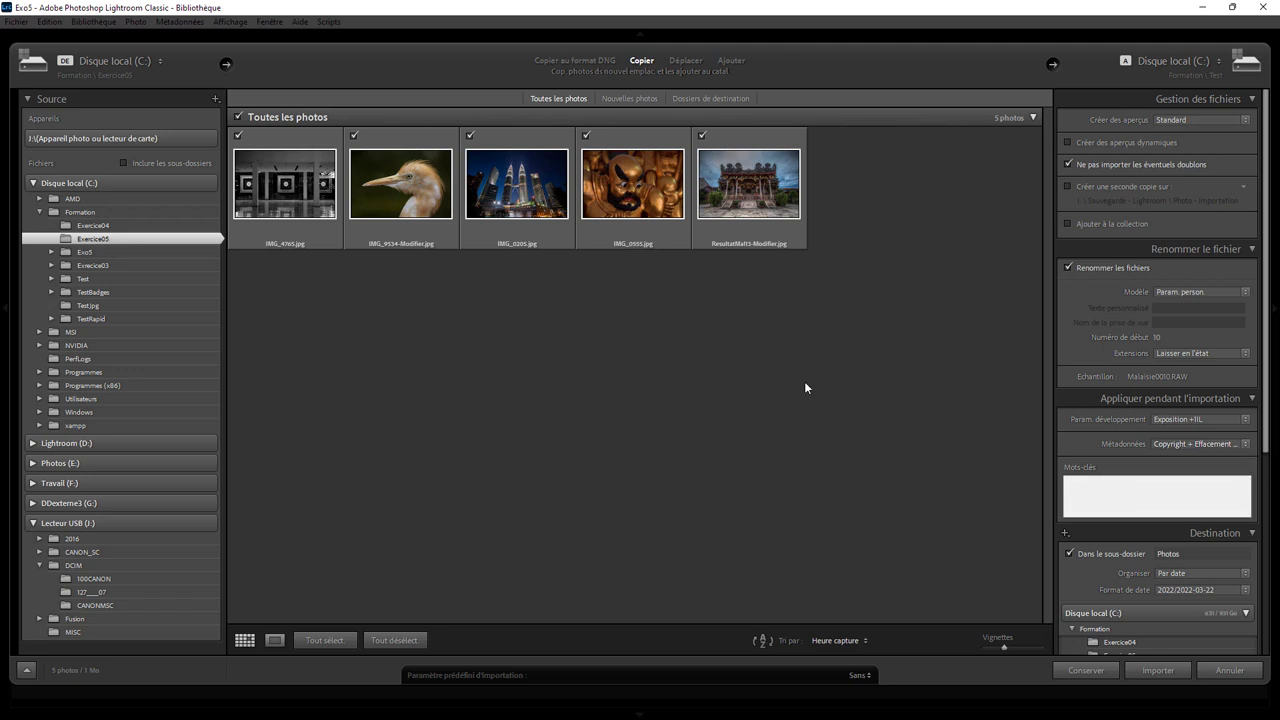
{"action": "type", "text": "Malaisie"}
Step: Import into a Photos subfolder of Exo5, organised by date in 2022/2022-03-22 format
{"action": "left_click_drag", "start_coordinate": [1266, 339], "coordinate": [1266, 341]}
{"action": "scroll", "coordinate": [1266, 341], "scroll_direction": "down", "scroll_amount": 2}
{"action": "left_click", "coordinate": [1071, 431]}
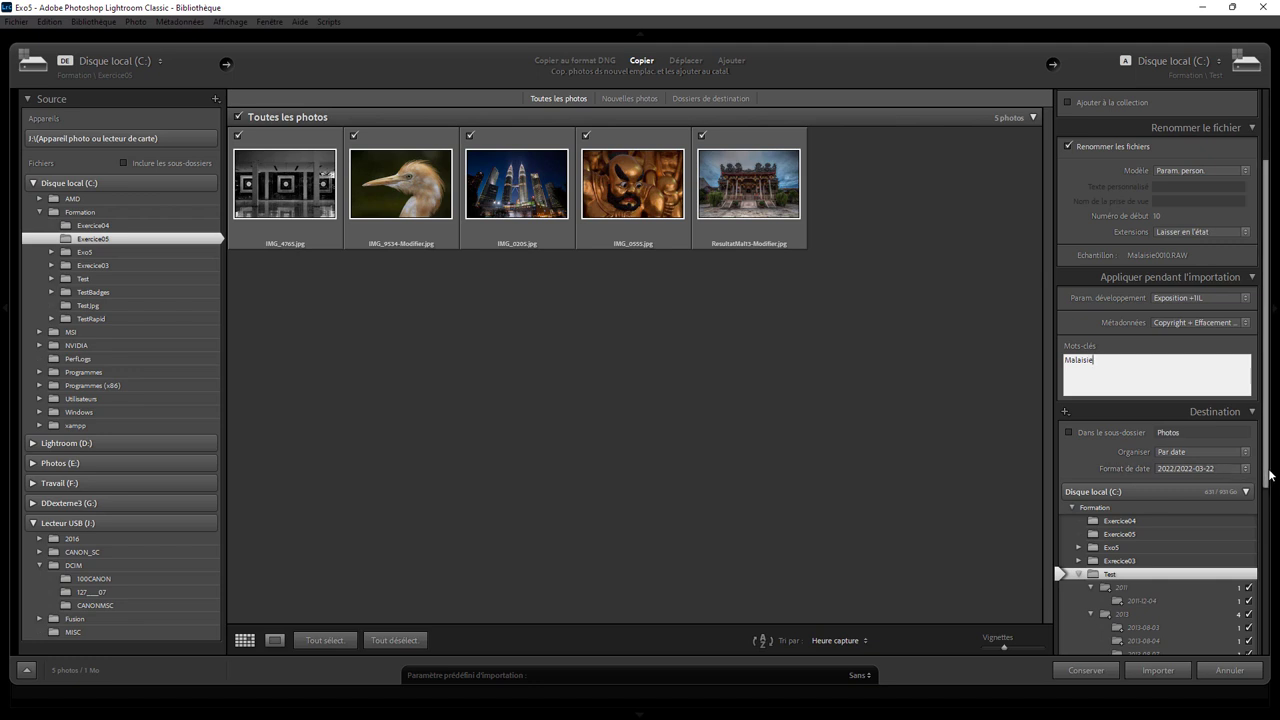
{"action": "scroll", "coordinate": [1265, 481], "scroll_direction": "down", "scroll_amount": 1}
{"action": "scroll", "coordinate": [1266, 481], "scroll_direction": "down", "scroll_amount": 1}
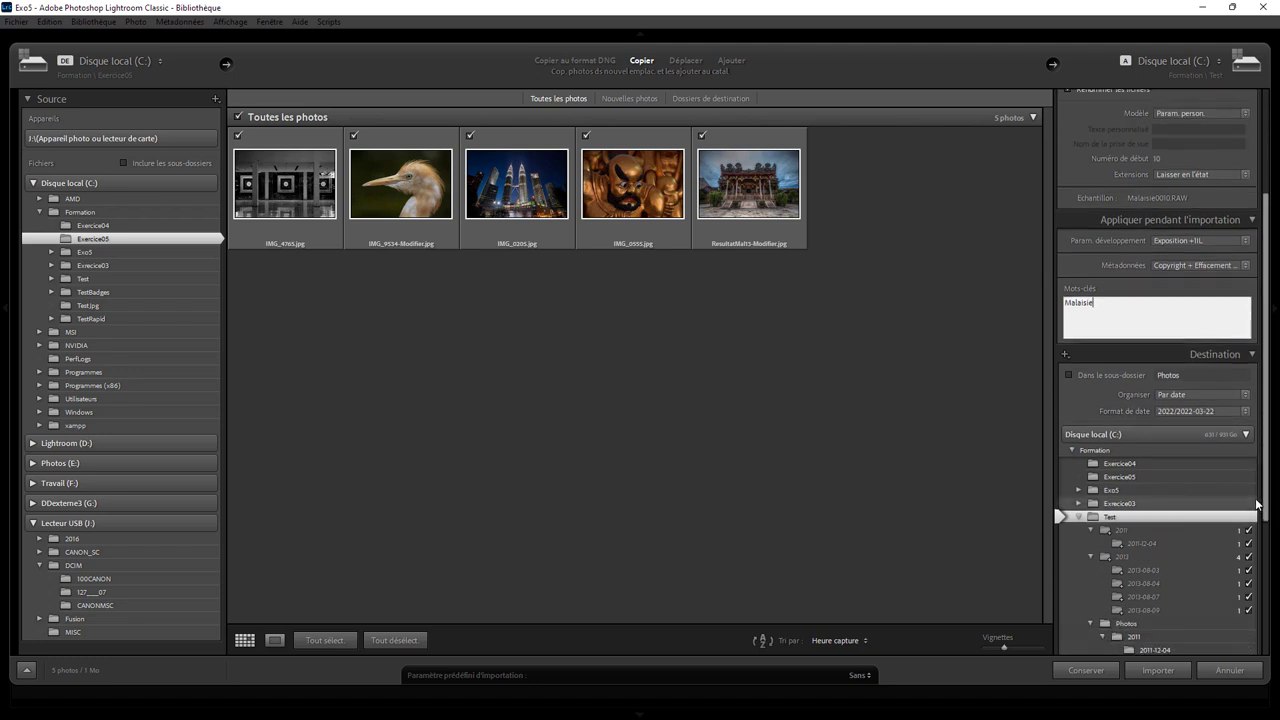
{"action": "left_click", "coordinate": [1113, 491]}
{"action": "left_click", "coordinate": [1185, 412]}
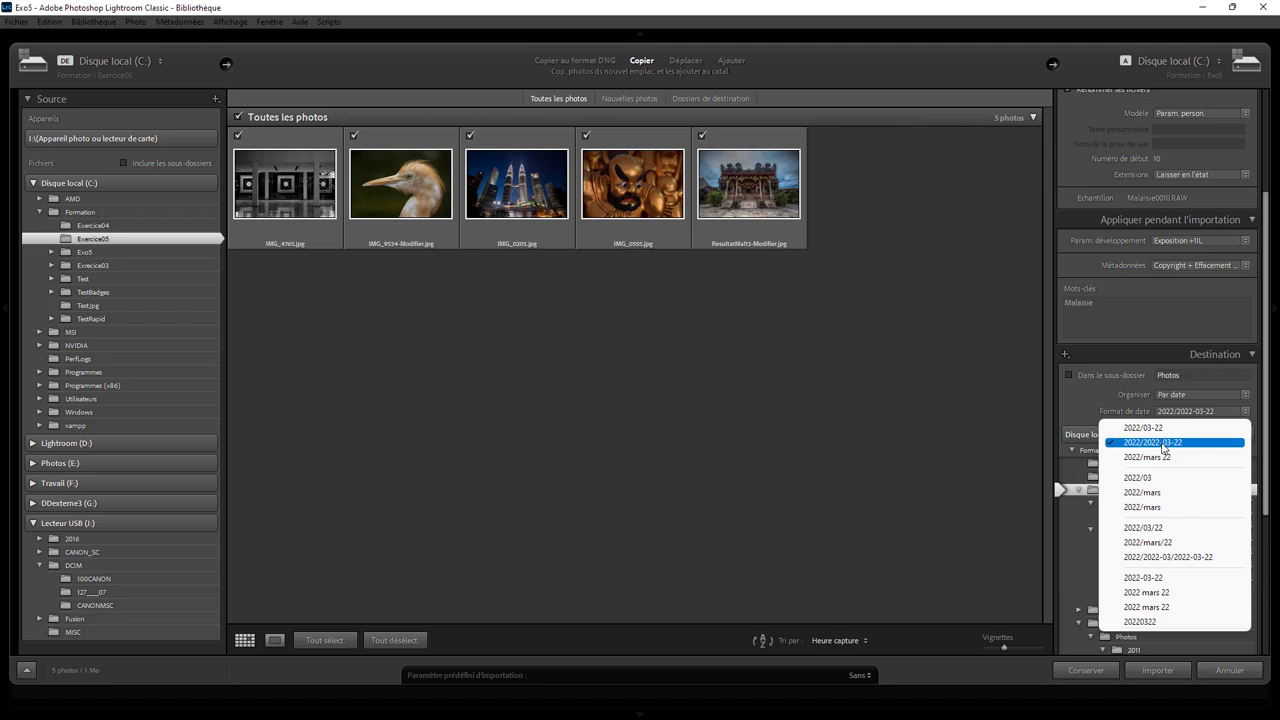
{"action": "left_click", "coordinate": [1158, 442]}
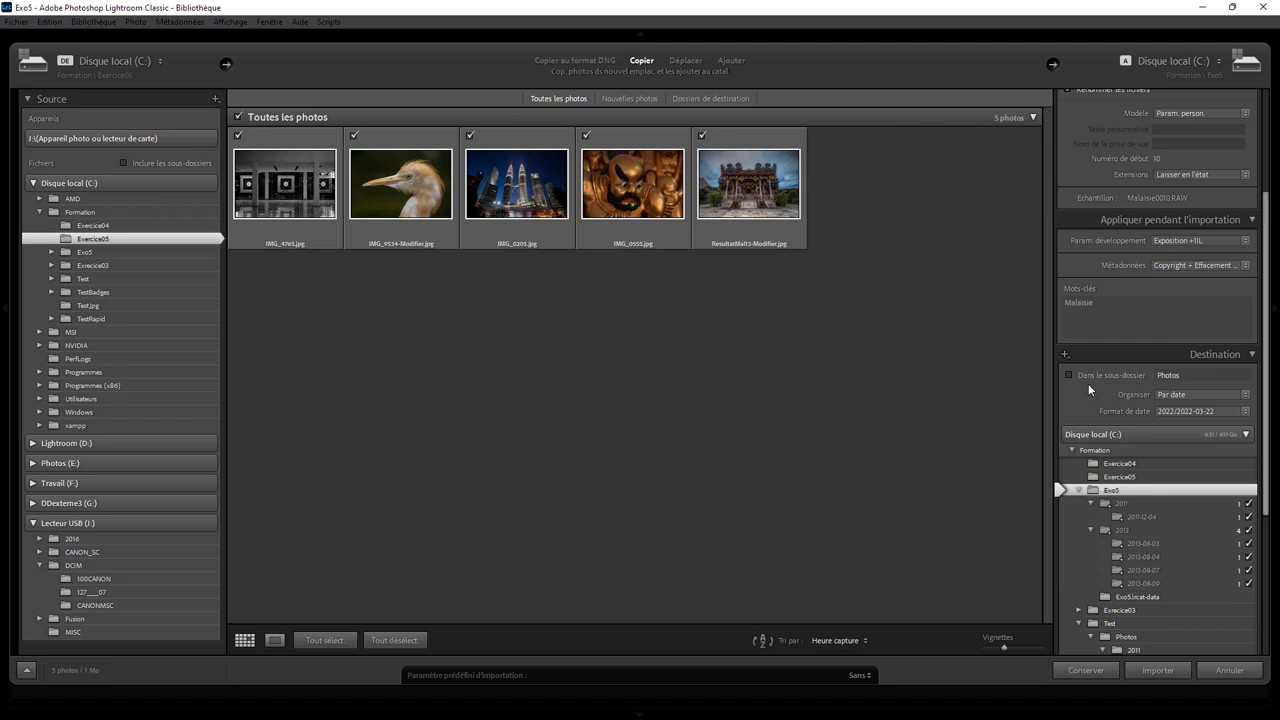
{"action": "key", "text": "Return"}
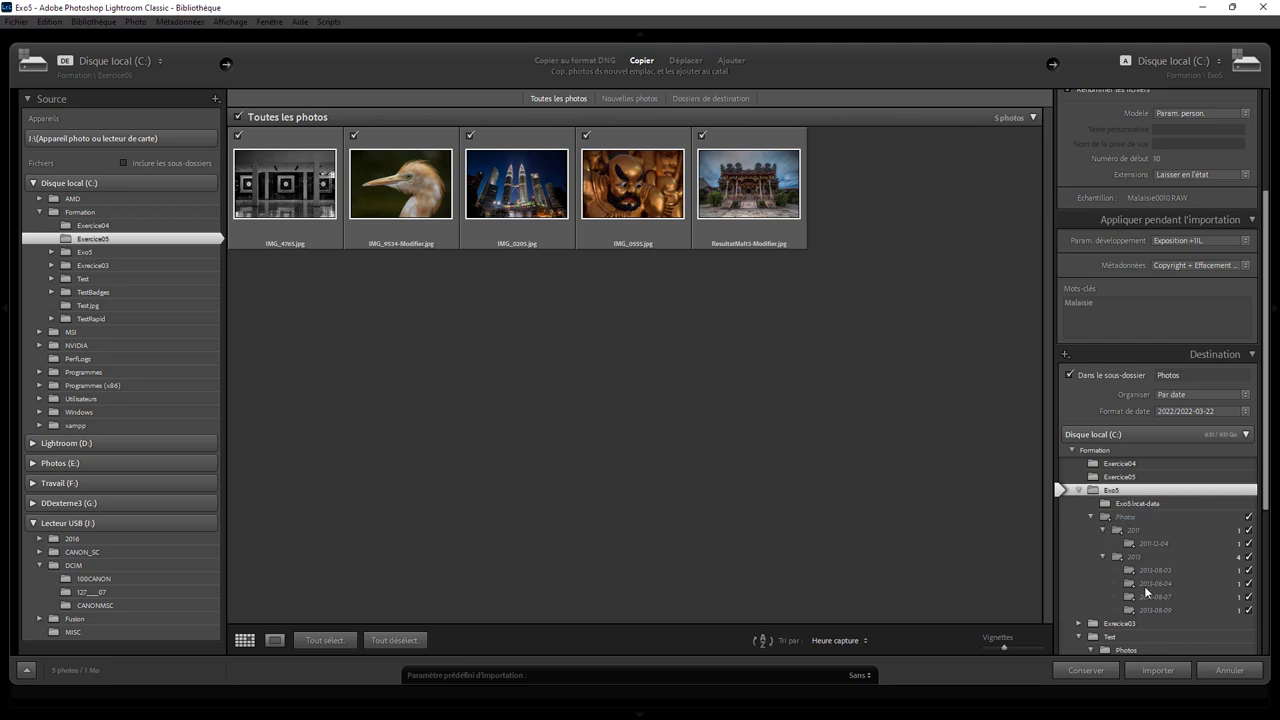
{"action": "left_click_drag", "start_coordinate": [1266, 473], "coordinate": [1277, 514]}
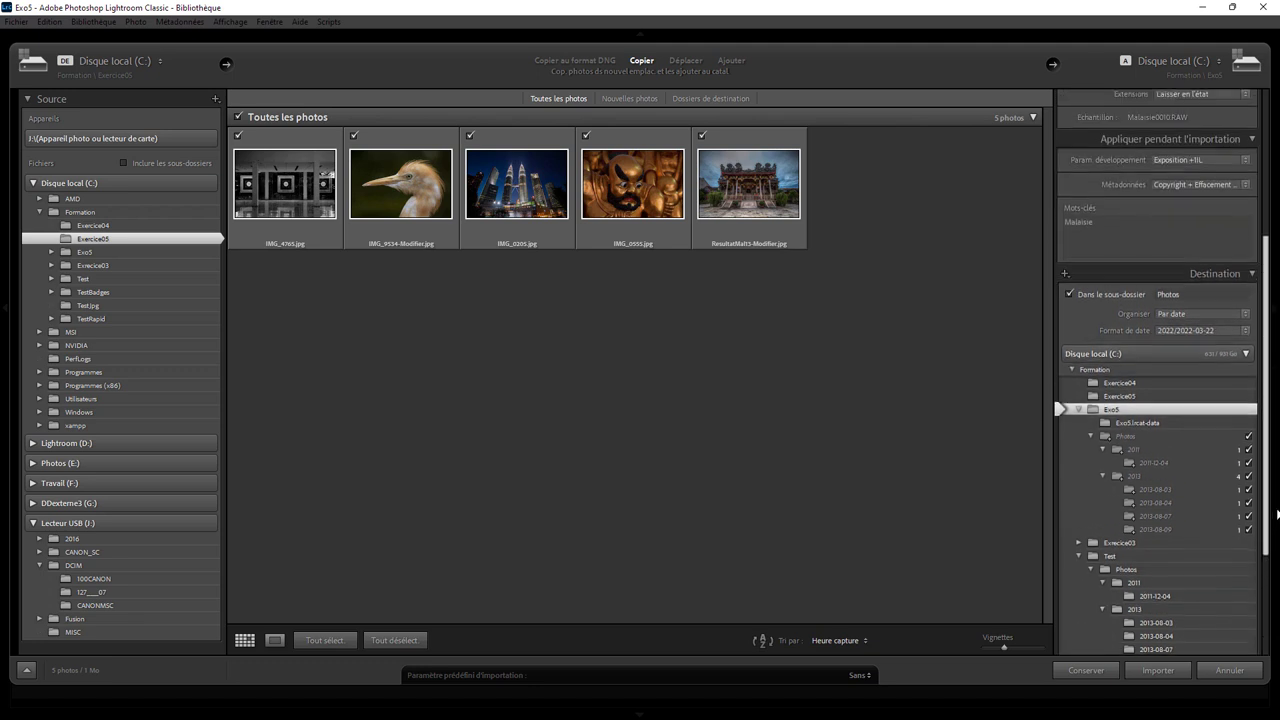
{"action": "scroll", "coordinate": [1181, 452], "scroll_direction": "up", "scroll_amount": 5}
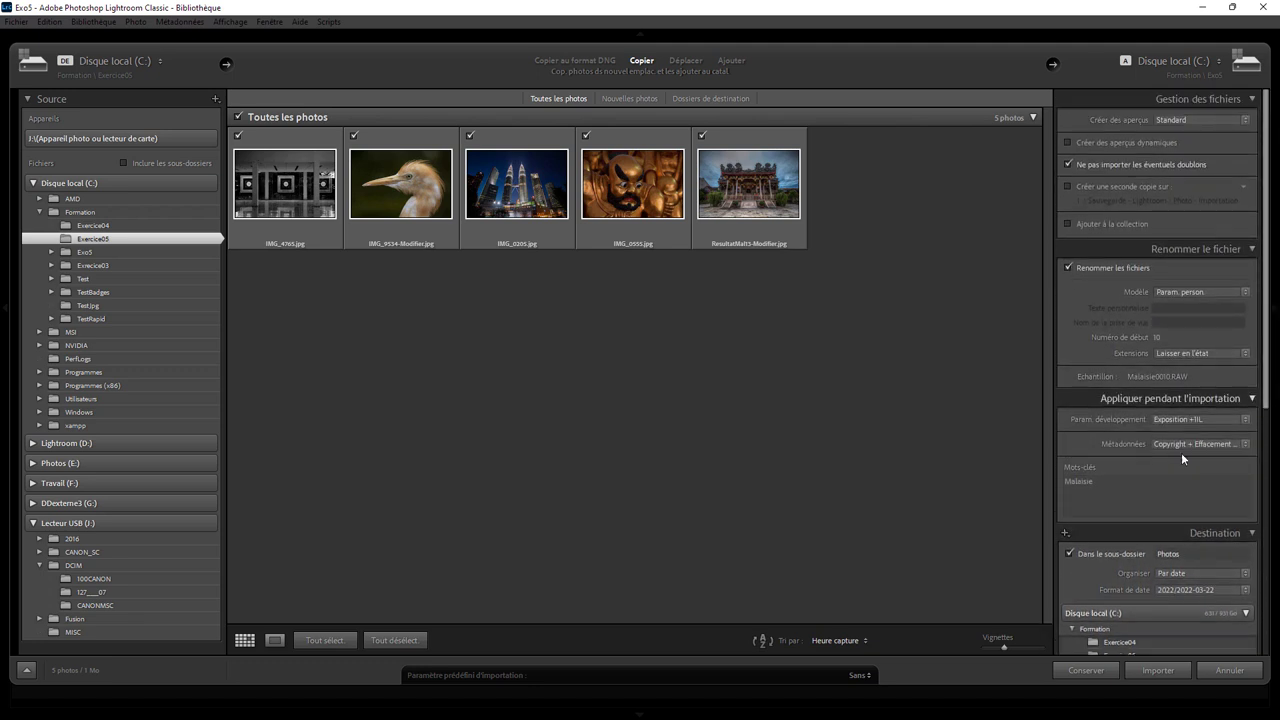
Step: Import the five photos into the Exo5 catalogue with Importer
{"action": "left_click", "coordinate": [1160, 670]}
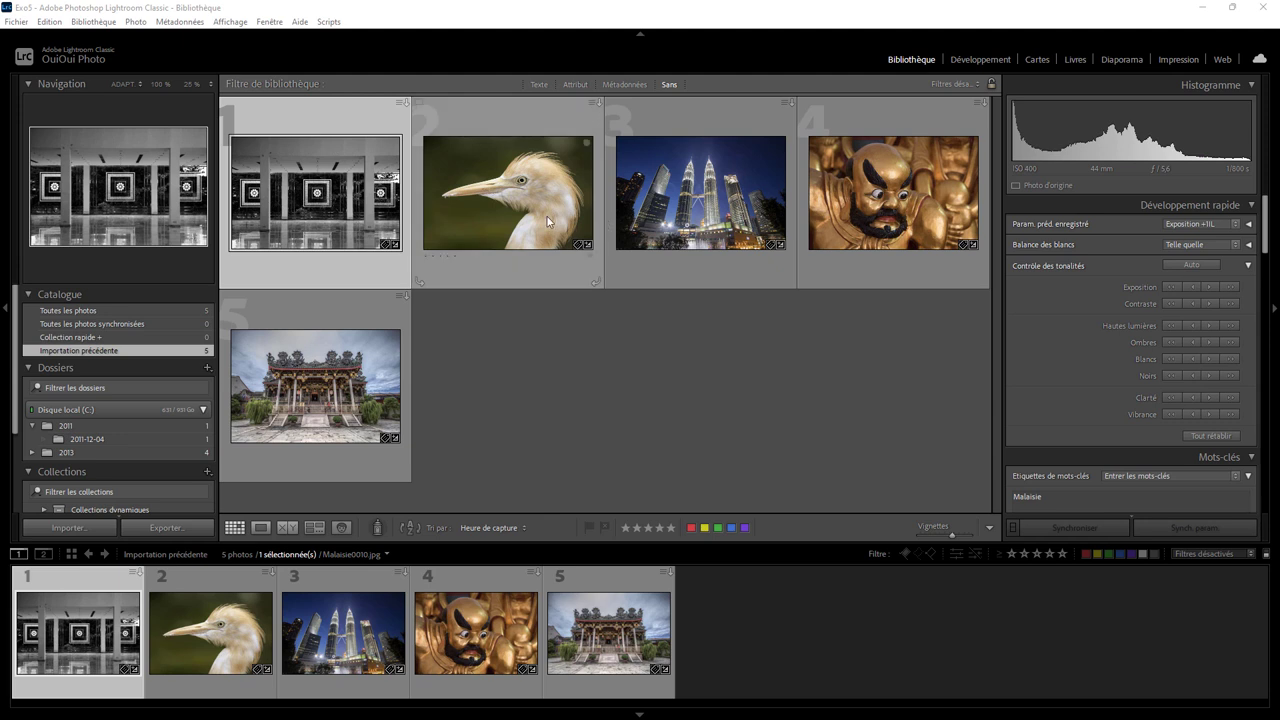
{"action": "mouse_move", "coordinate": [316, 192]}
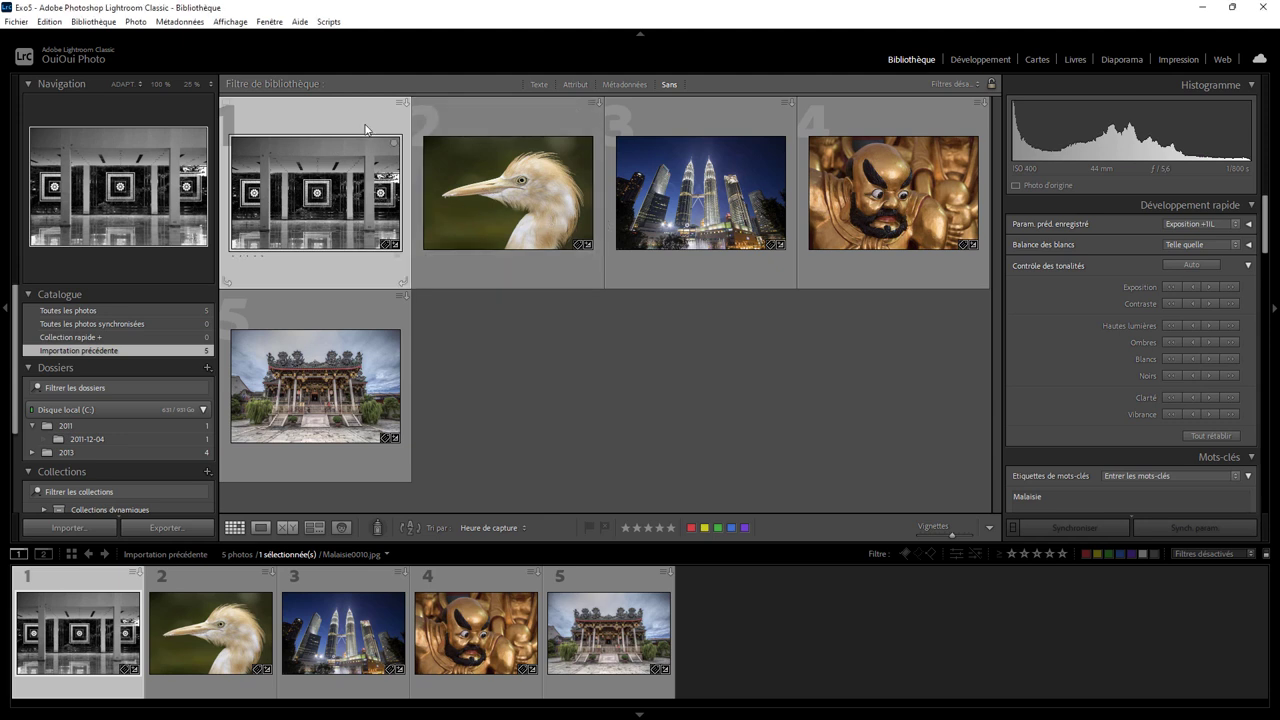
{"action": "left_click", "coordinate": [1006, 60]}
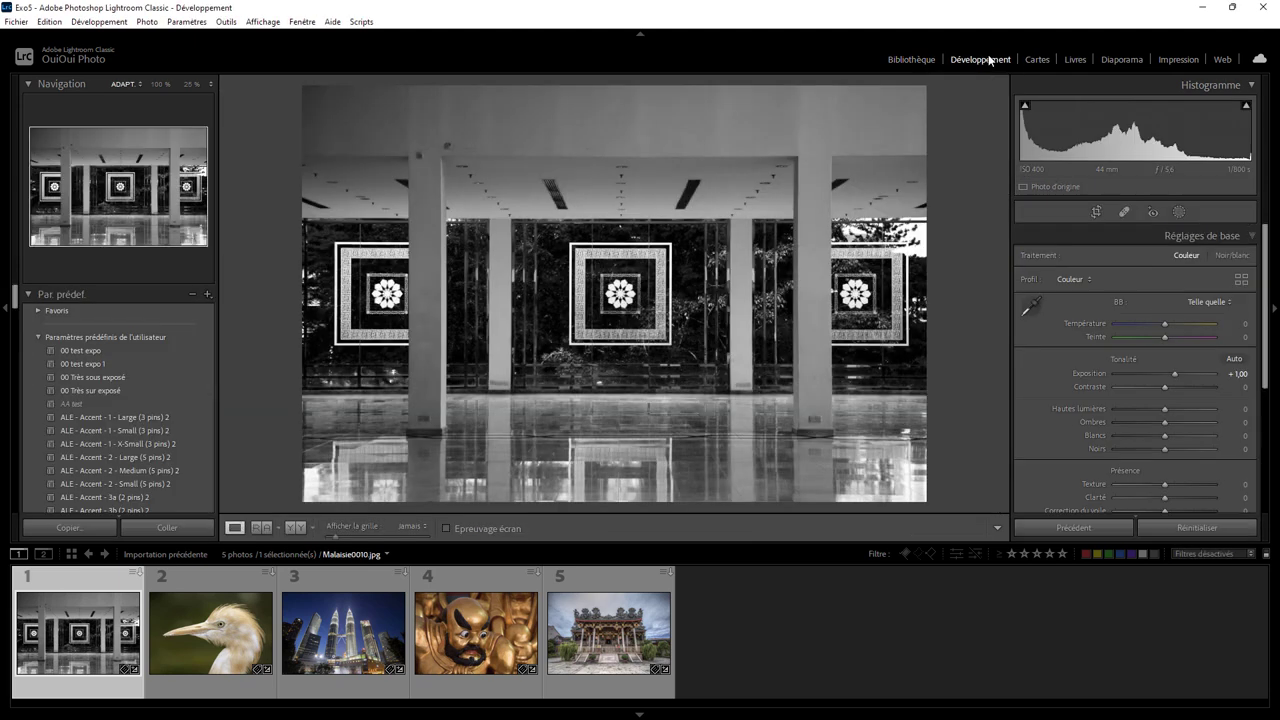
{"action": "left_click", "coordinate": [258, 636]}
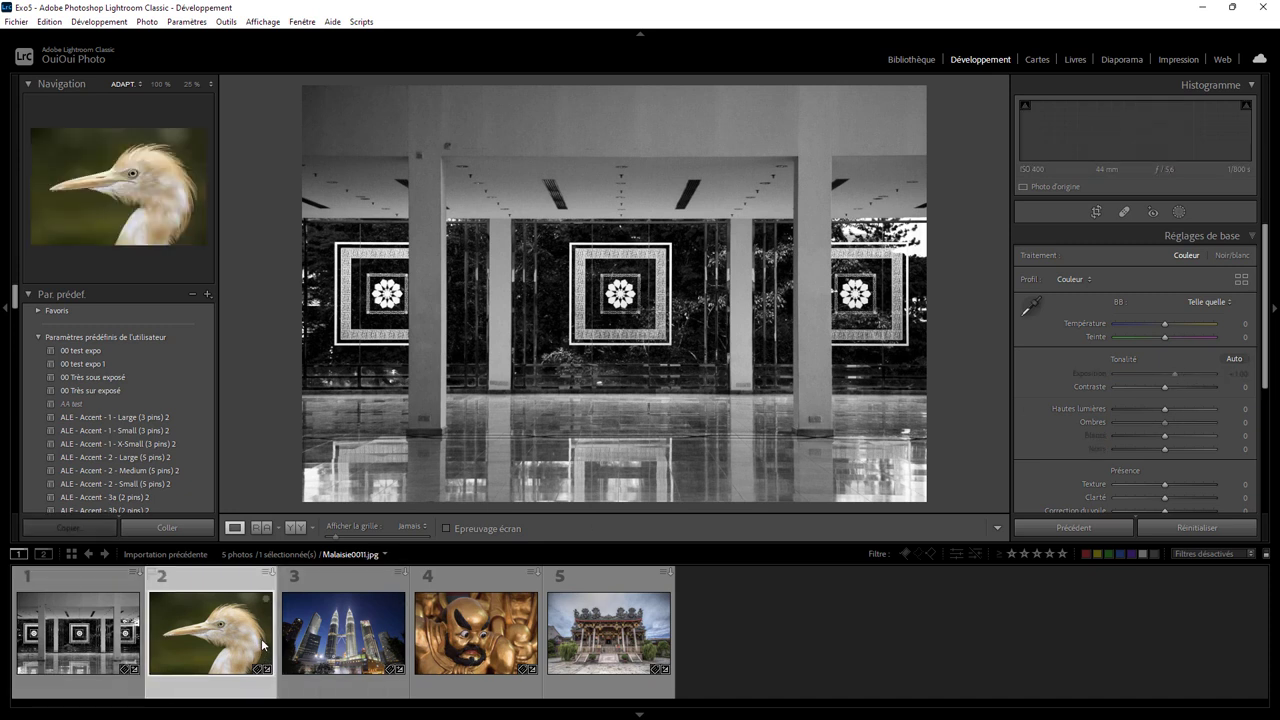
{"action": "left_click", "coordinate": [476, 636]}
{"action": "left_click", "coordinate": [586, 641]}
{"action": "left_click", "coordinate": [343, 632]}
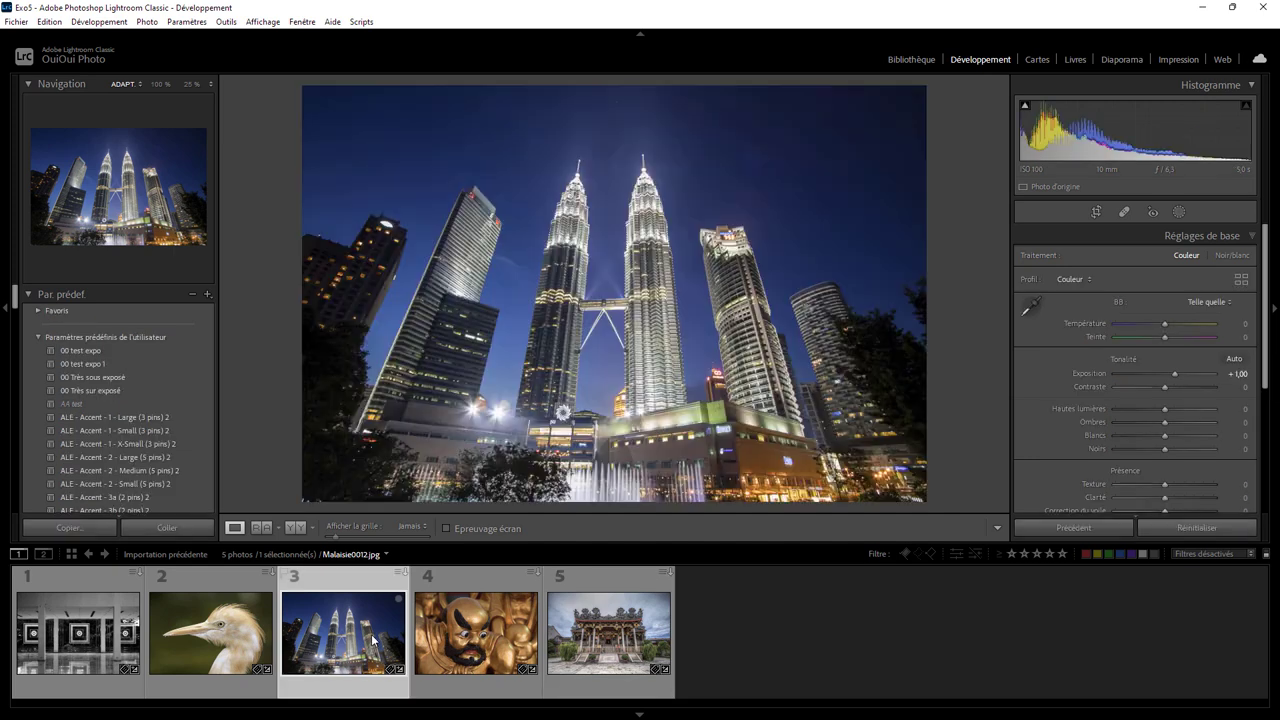
{"action": "left_click", "coordinate": [111, 632]}
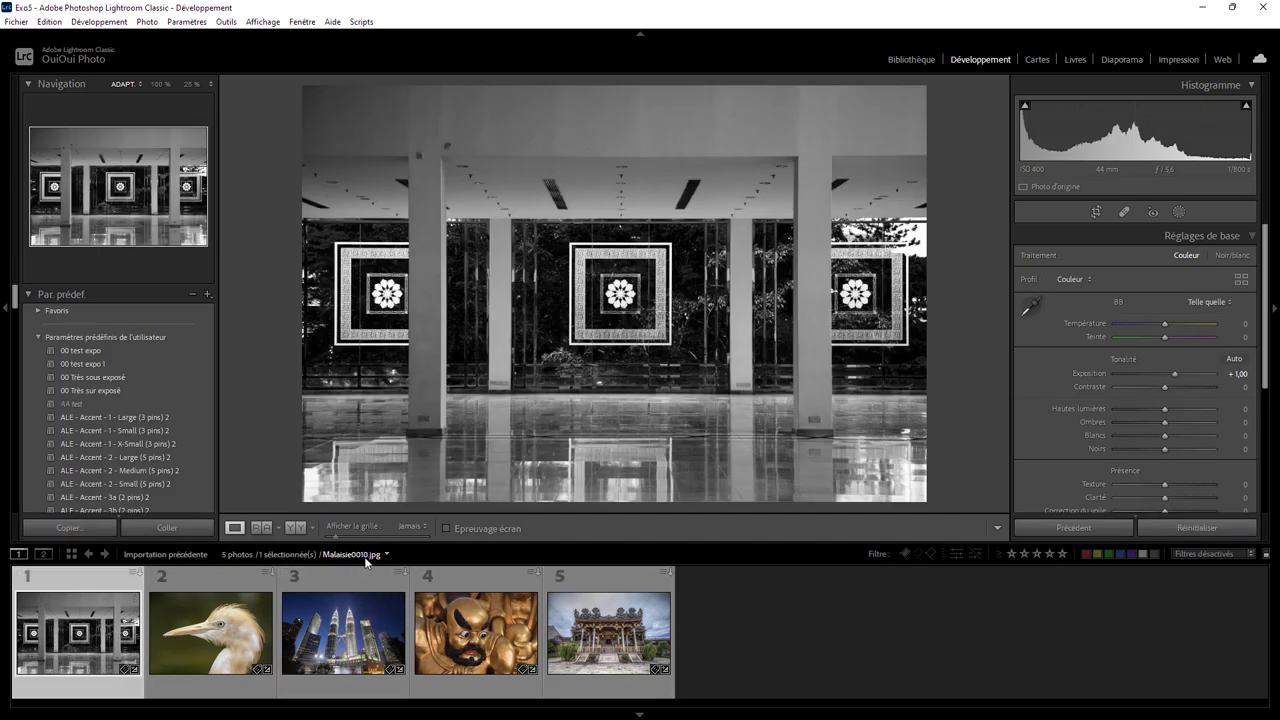
{"action": "left_click", "coordinate": [258, 616]}
{"action": "left_click", "coordinate": [395, 633]}
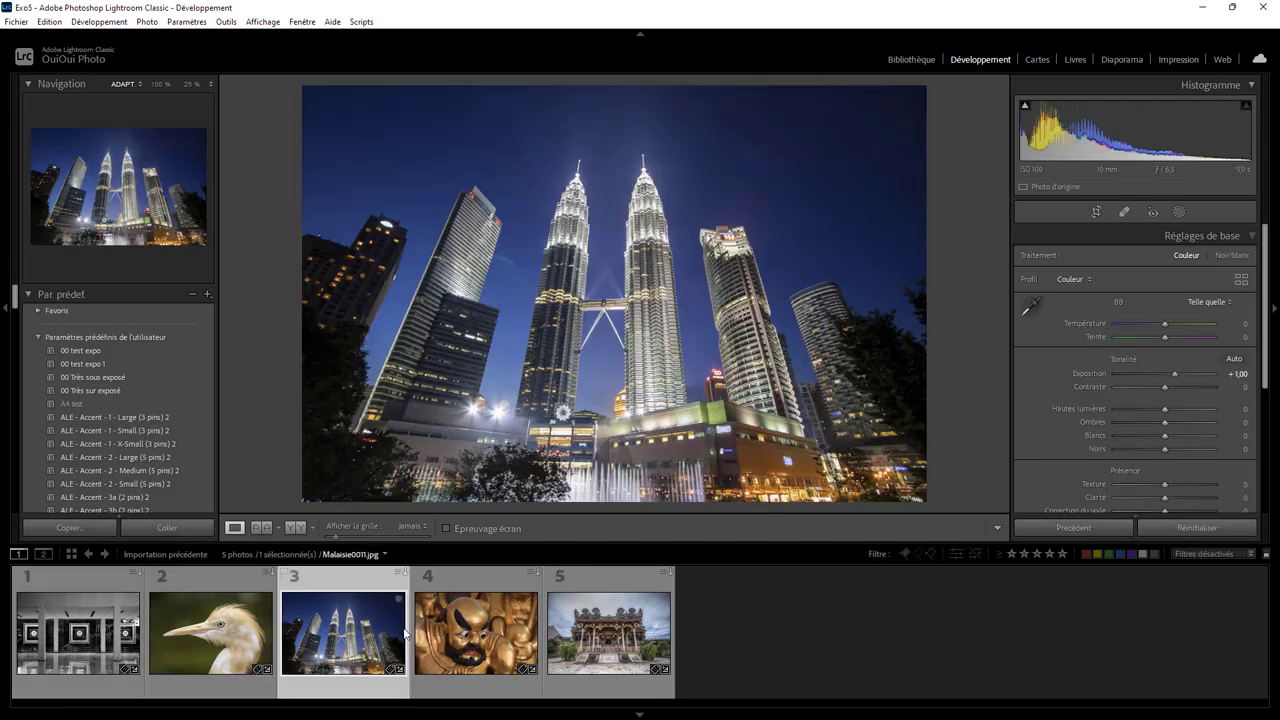
{"action": "left_click", "coordinate": [497, 631]}
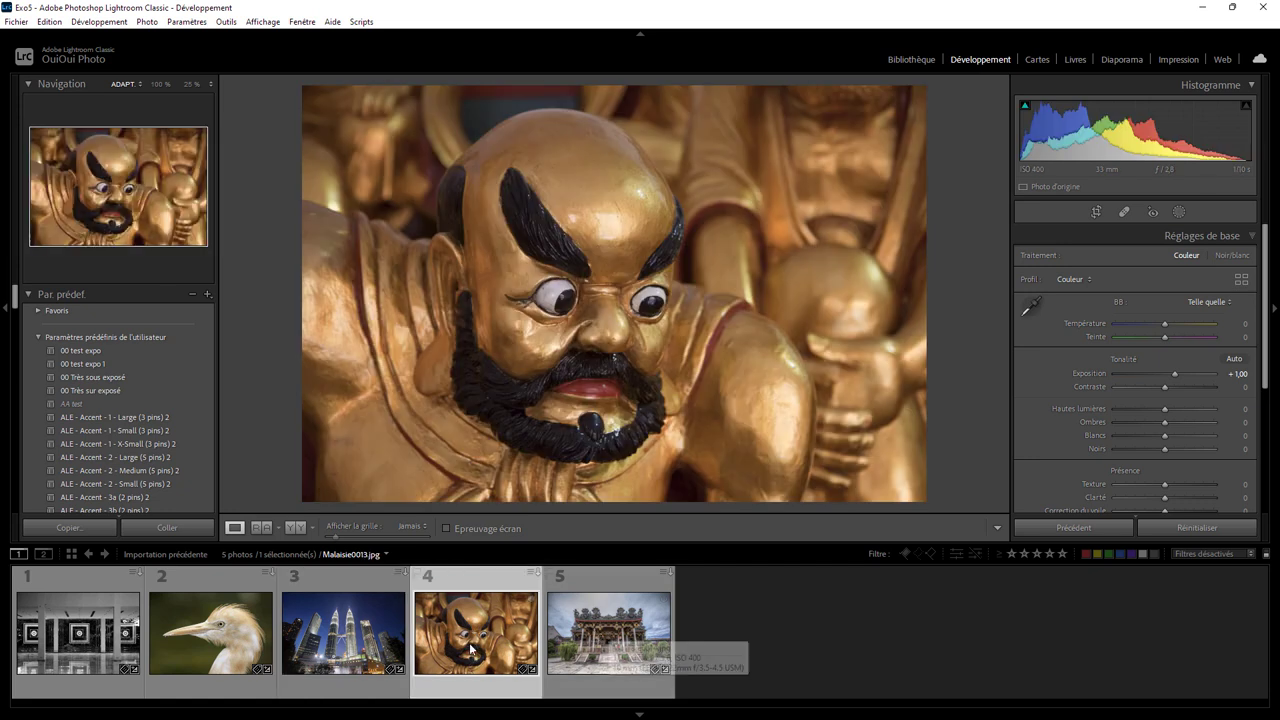
{"action": "left_click", "coordinate": [590, 586]}
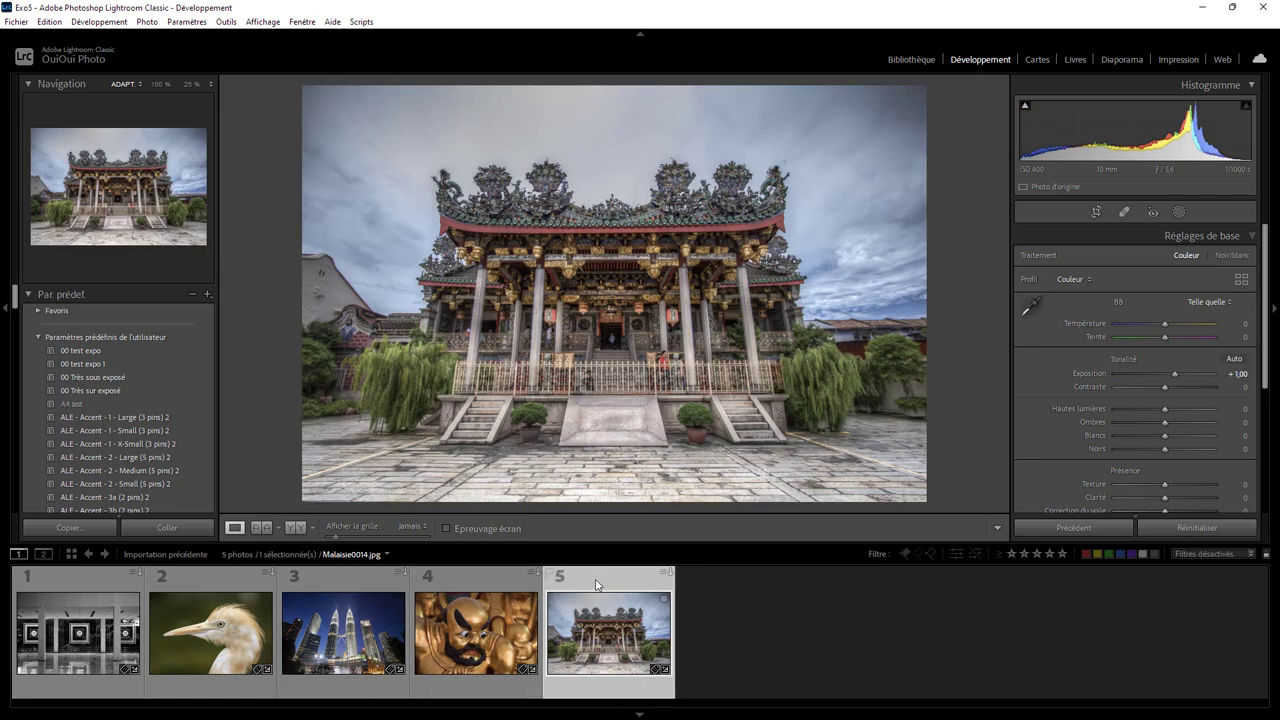
{"action": "left_click", "coordinate": [921, 61]}
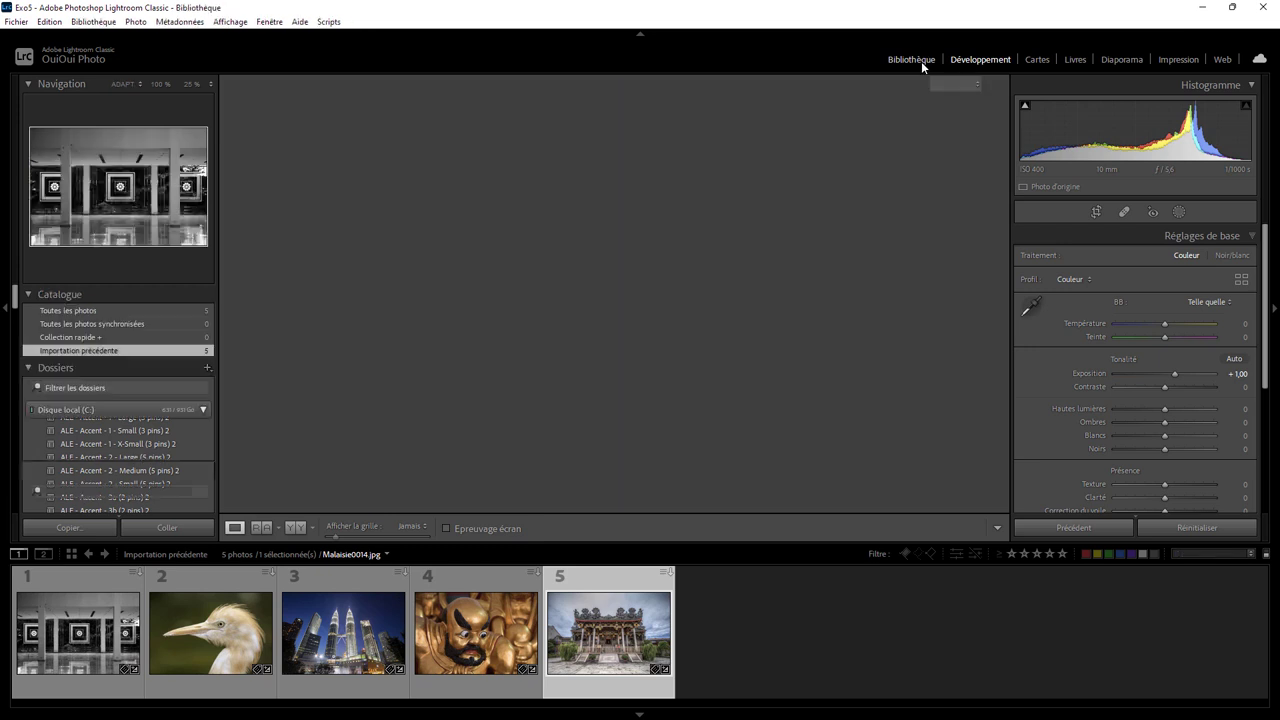
{"action": "scroll", "coordinate": [1265, 289], "scroll_direction": "down", "scroll_amount": 3}
{"action": "left_click_drag", "start_coordinate": [1265, 289], "coordinate": [1259, 494]}
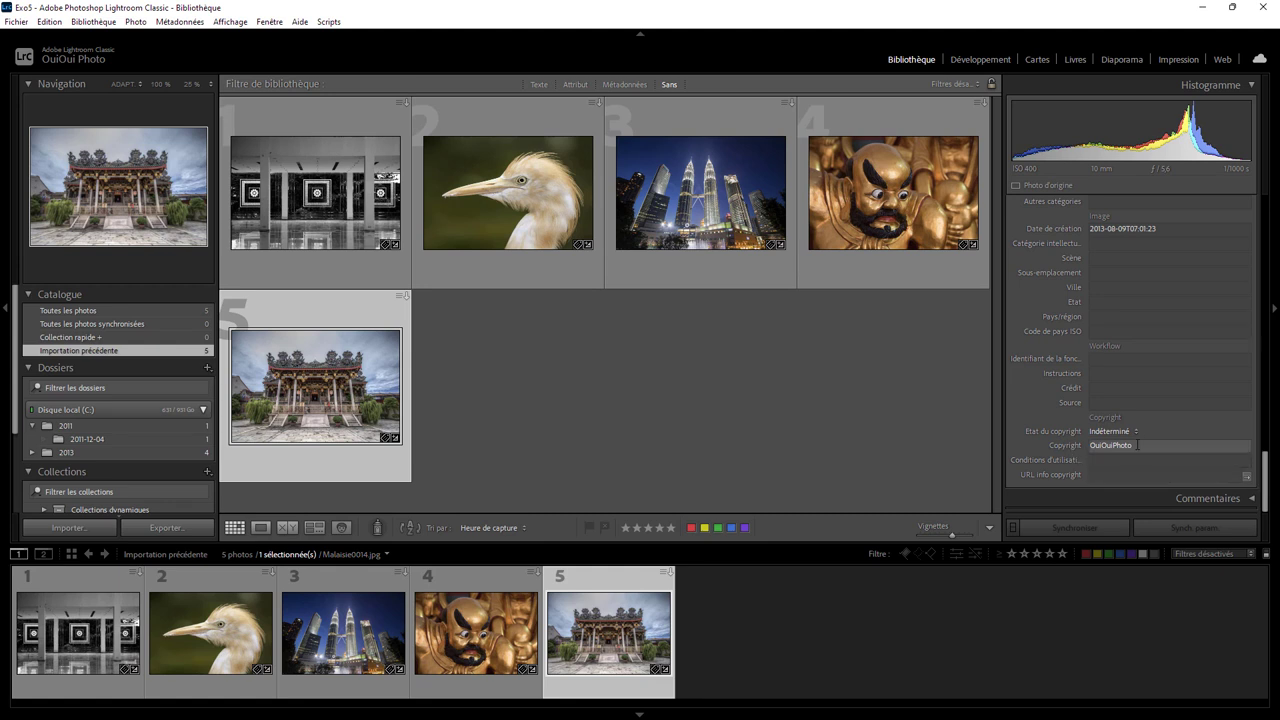
{"action": "left_click_drag", "start_coordinate": [1266, 466], "coordinate": [1267, 238]}
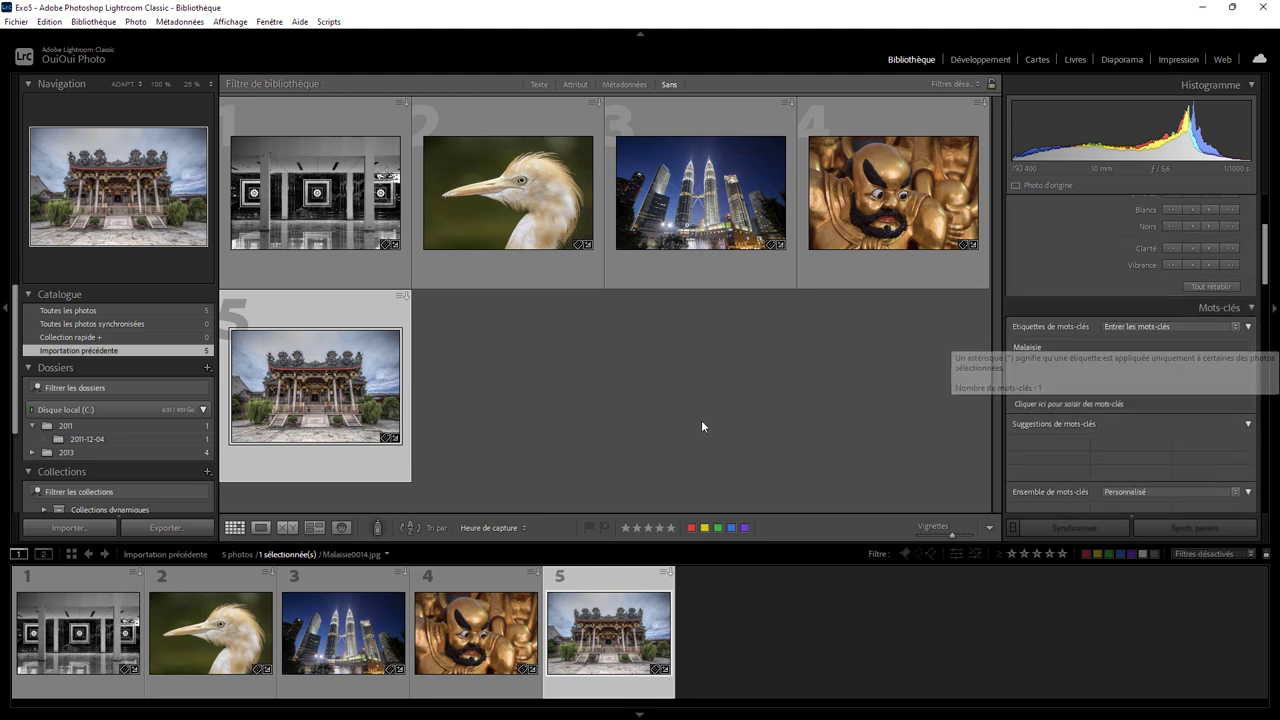
{"action": "left_click", "coordinate": [107, 578]}
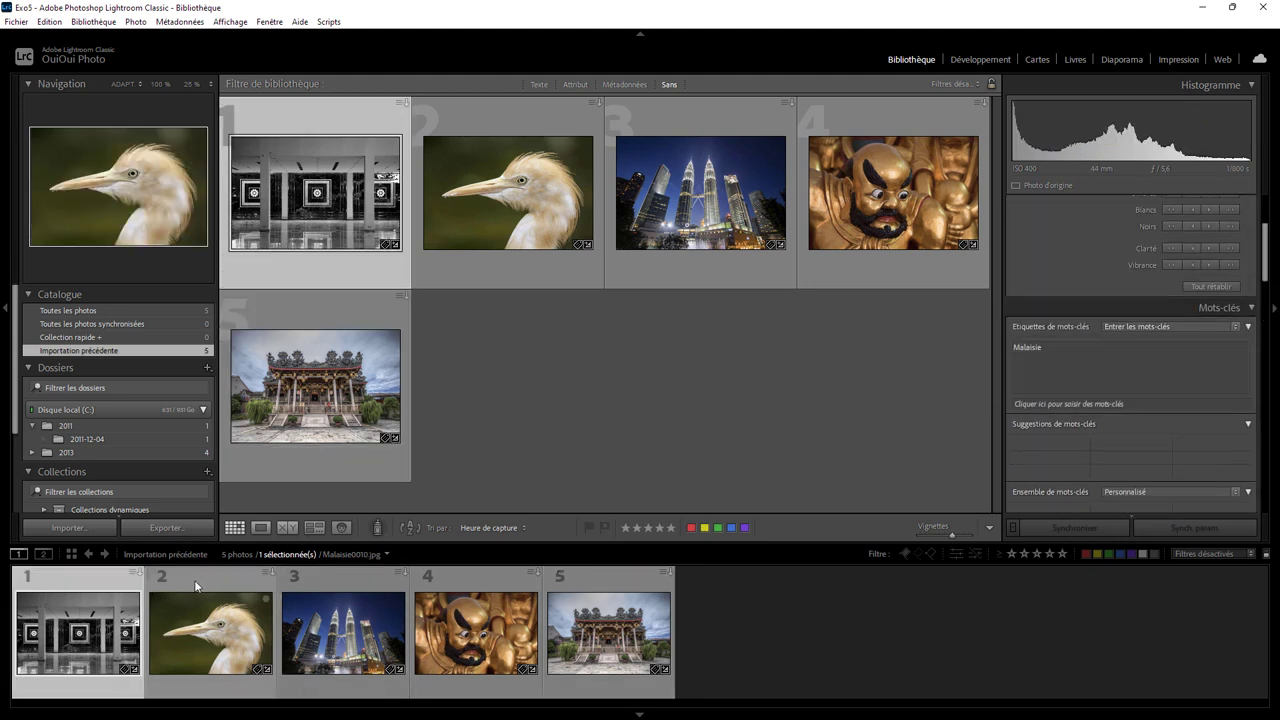
{"action": "left_click", "coordinate": [175, 578]}
{"action": "left_click", "coordinate": [320, 577]}
{"action": "left_click", "coordinate": [466, 579]}
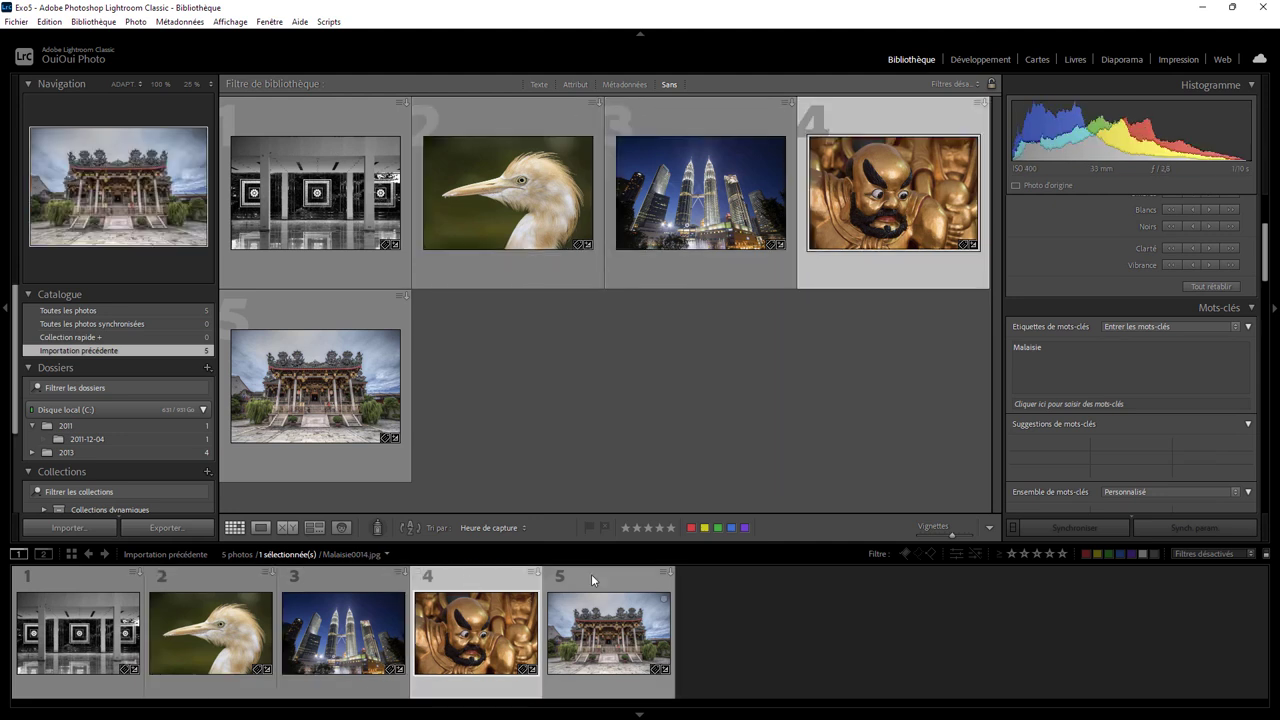
{"action": "left_click", "coordinate": [600, 576]}
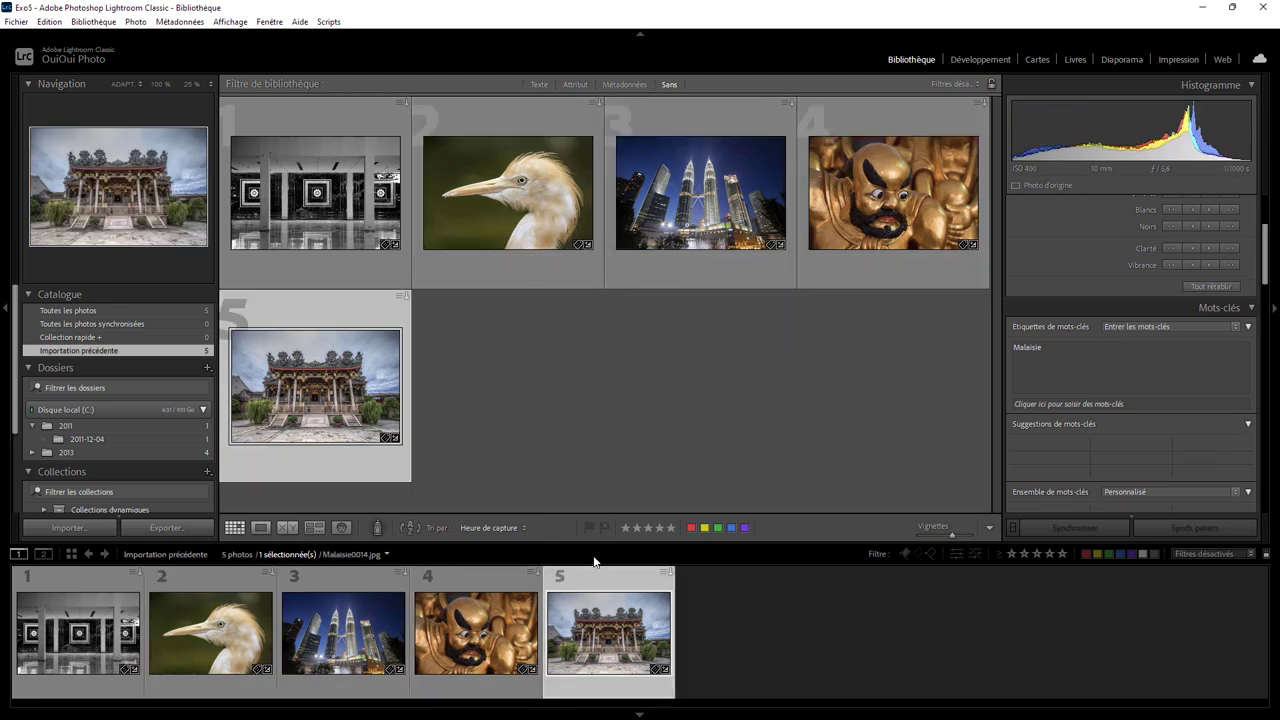